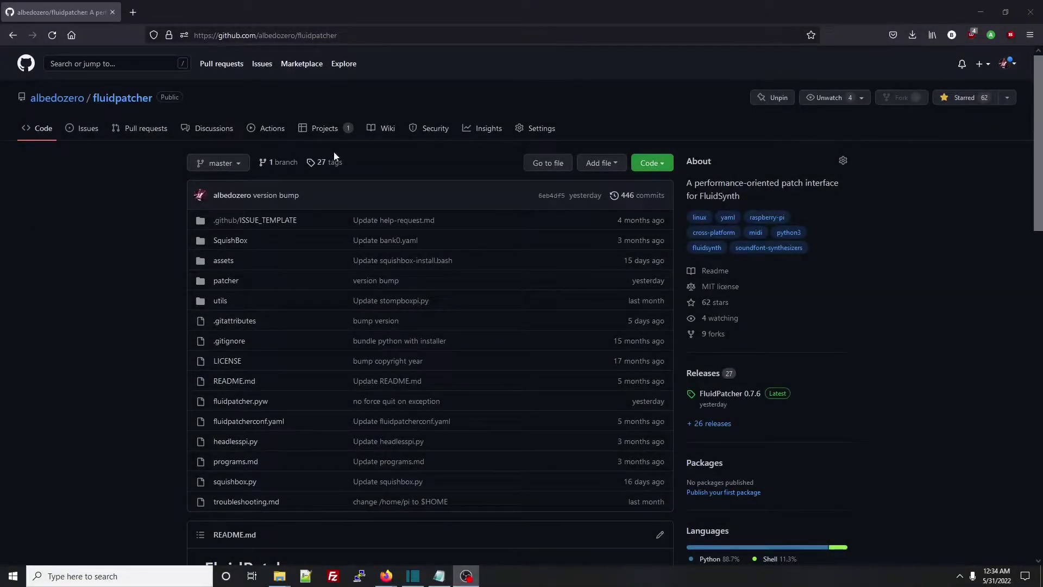
Step: Go to the fluidpatcher wiki's file formats page and scroll through the Bank Files structure and keywords
left_click(388, 130)
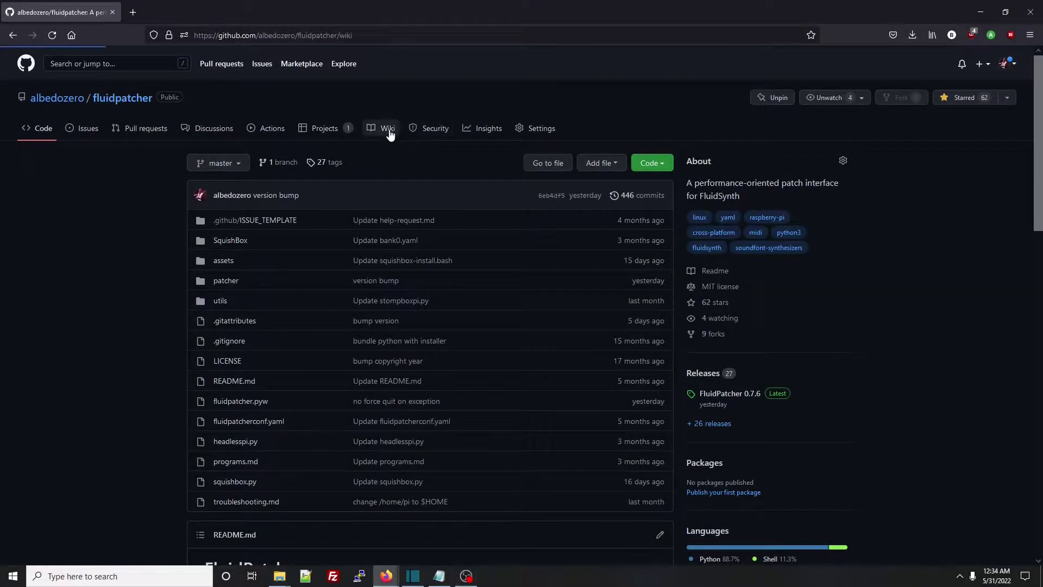
left_click(228, 414)
scroll(651, 313, "down", 15)
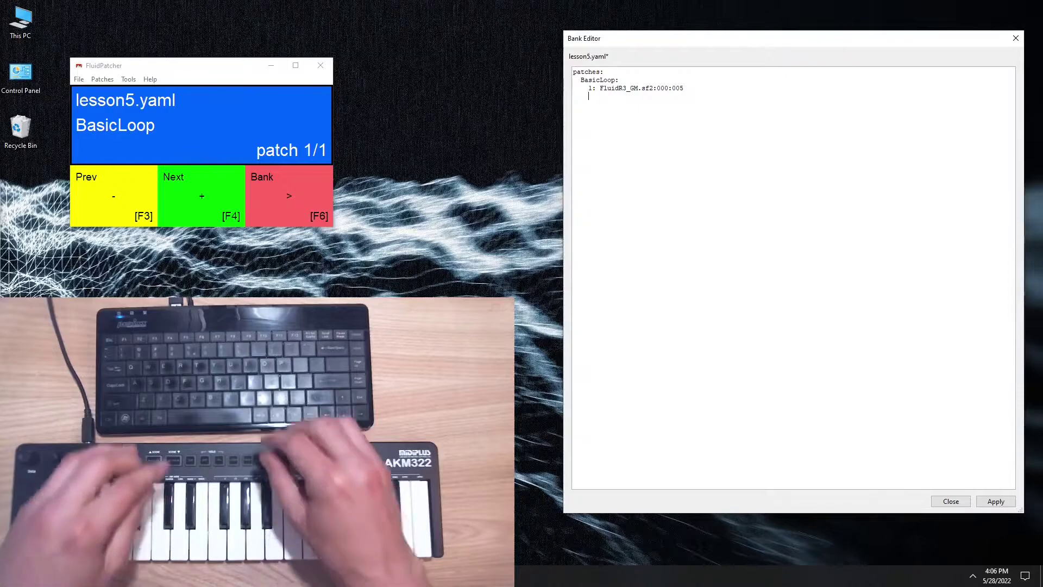
Step: Under BasicLoop, add indented sequencers:, loop: and an inline notes: [ list
key("Return")
type("sequencers:")
key("Return")
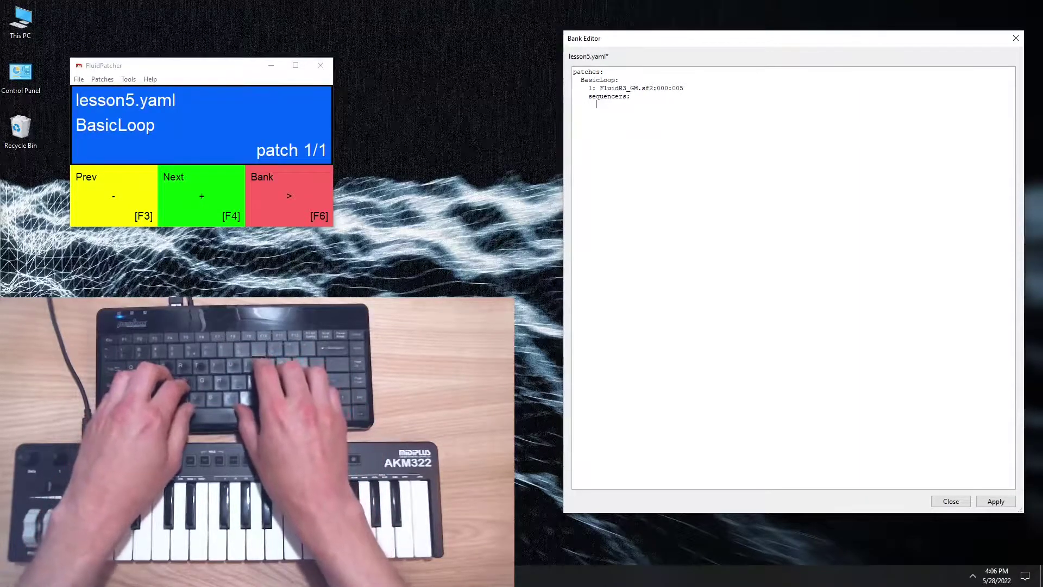
type("loop")
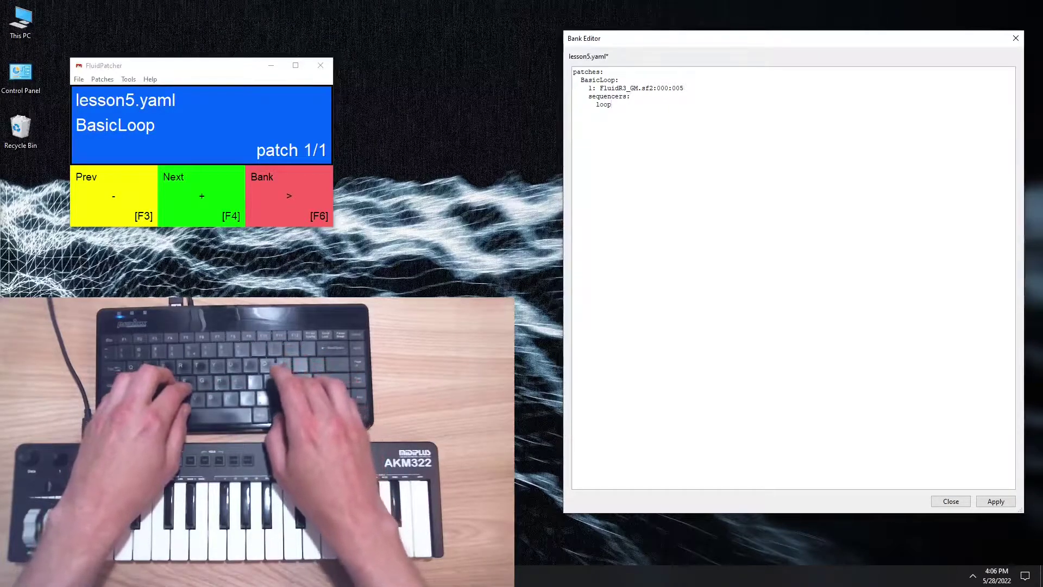
type(":")
key("Return")
type("notes:")
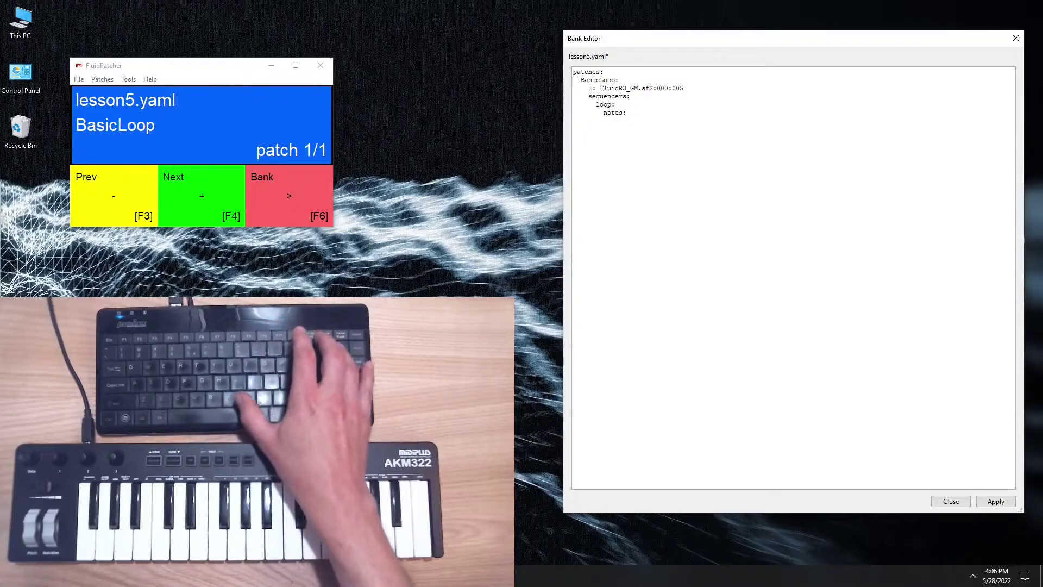
key("Return")
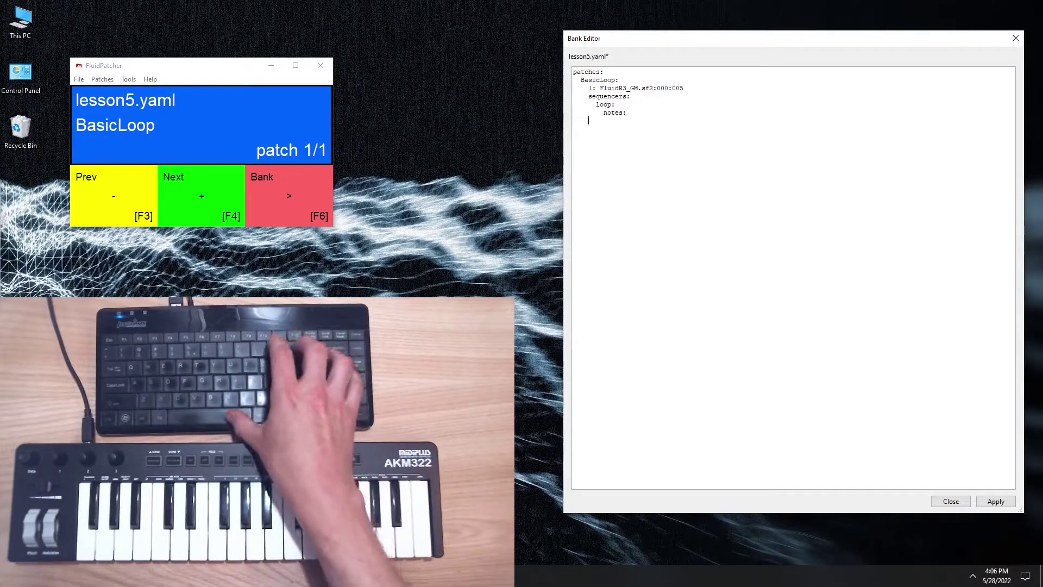
type("-")
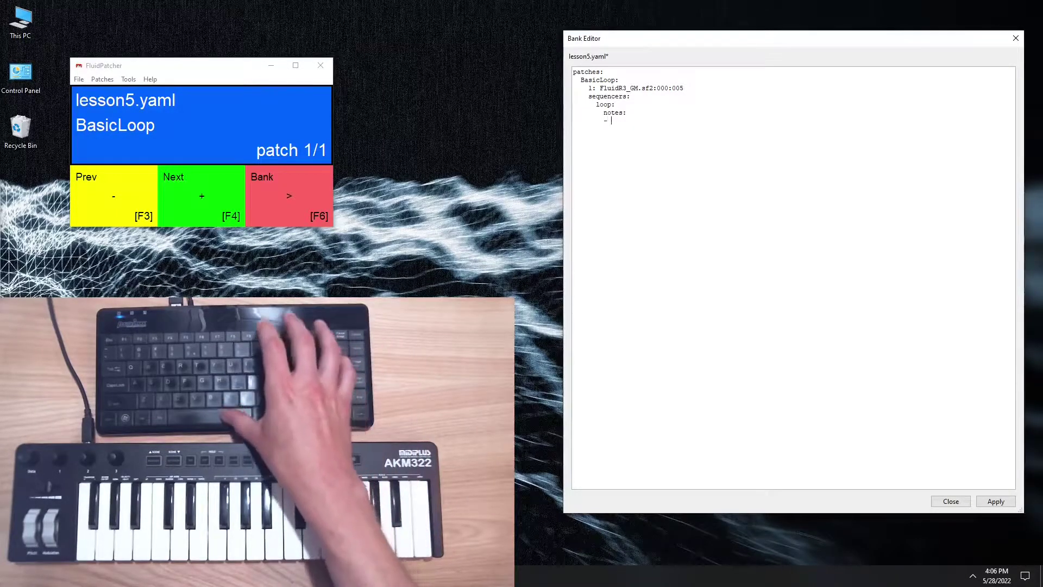
key("BackSpace")
key("BackSpace")
key("BackSpace")
key("BackSpace")
key("BackSpace")
key("BackSpace")
key("BackSpace")
key("BackSpace")
key("BackSpace")
key("BackSpace")
key("BackSpace")
type("[")
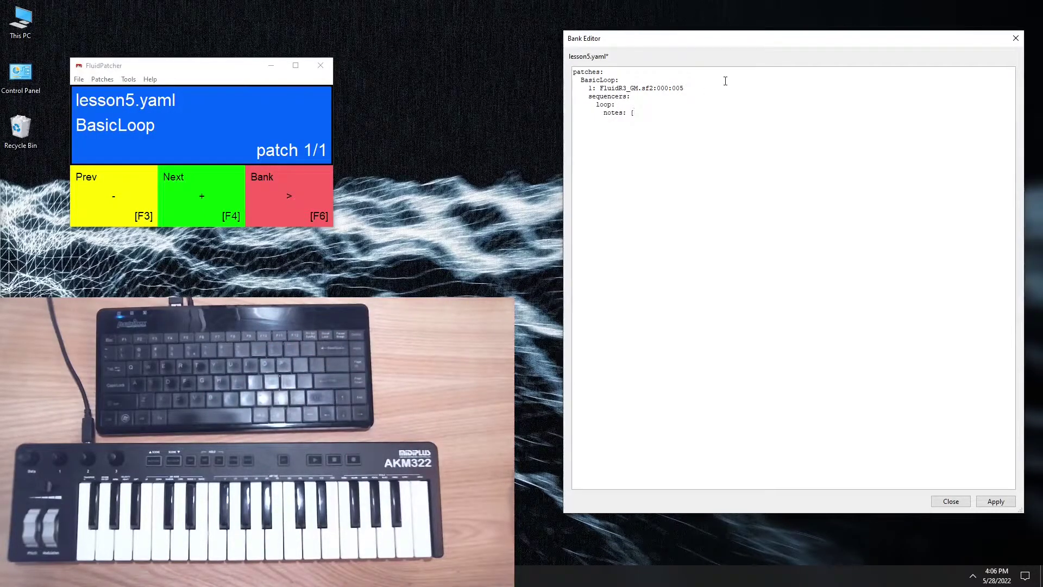
Step: Show the MIDI Monitor to read the played notes Eb4, F4, Ab4, Bb4, then resume editing
left_click(128, 80)
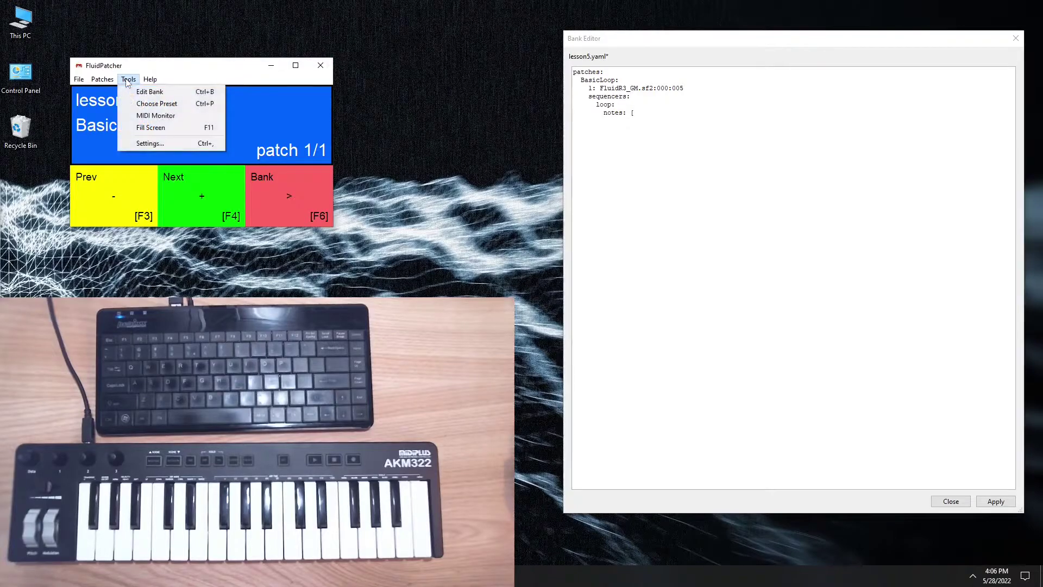
left_click(156, 115)
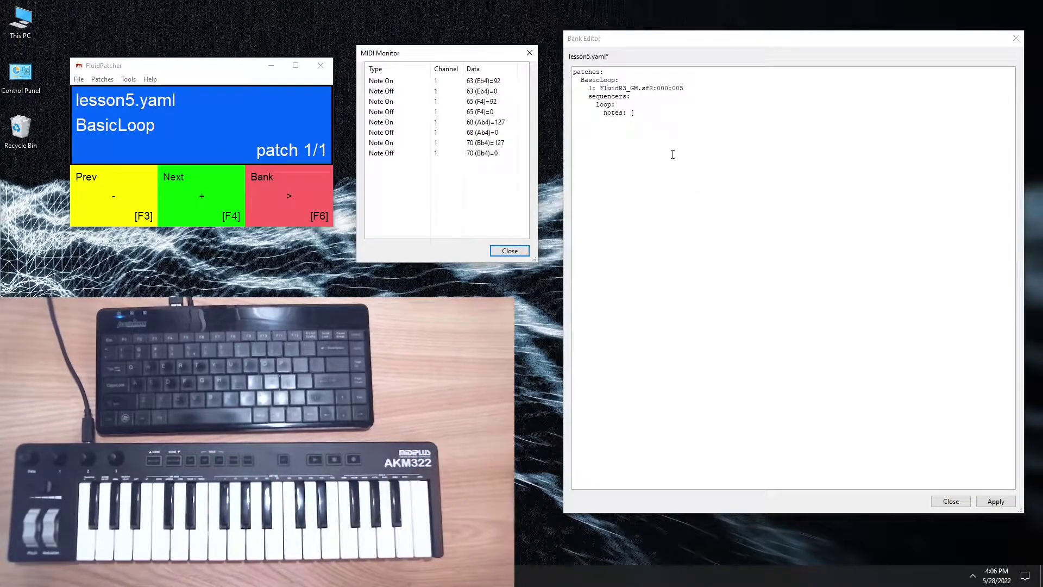
left_click(655, 113)
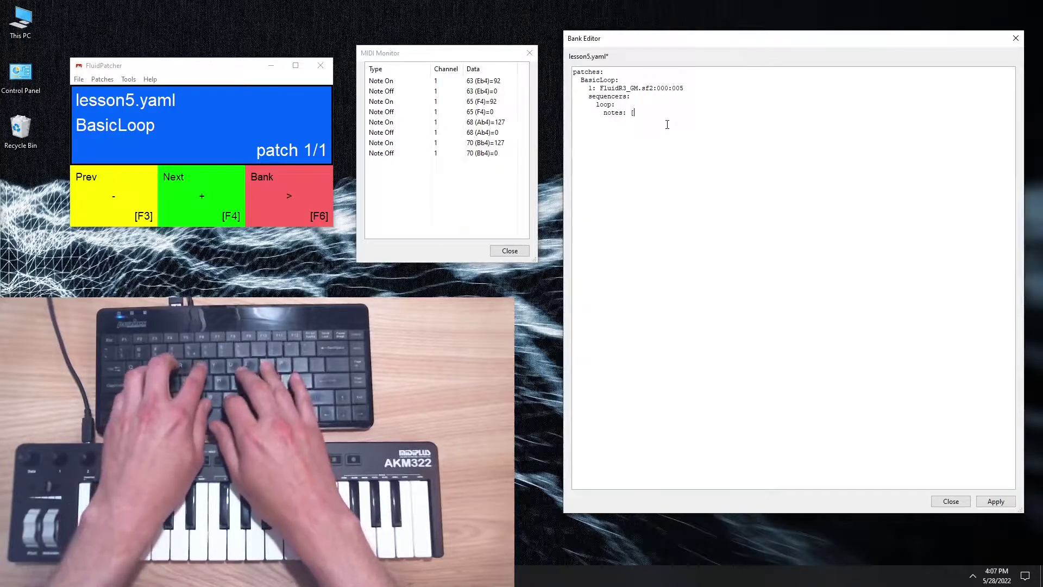
Step: Fill the loop notes with Eb4, F4, Ab4, Bb4 on channel 1, velocity 100, and close the list
type("notes")
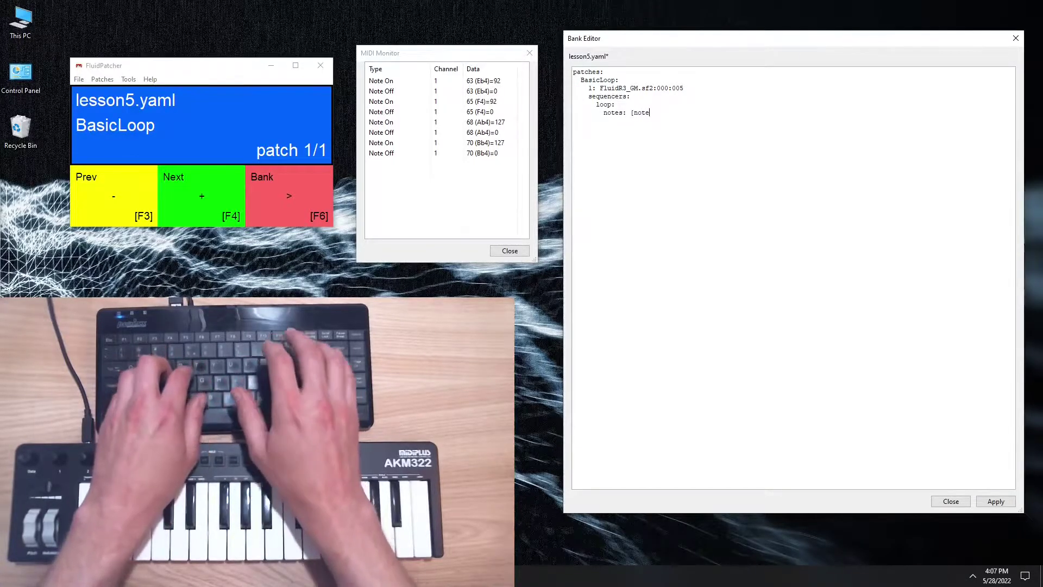
type("1")
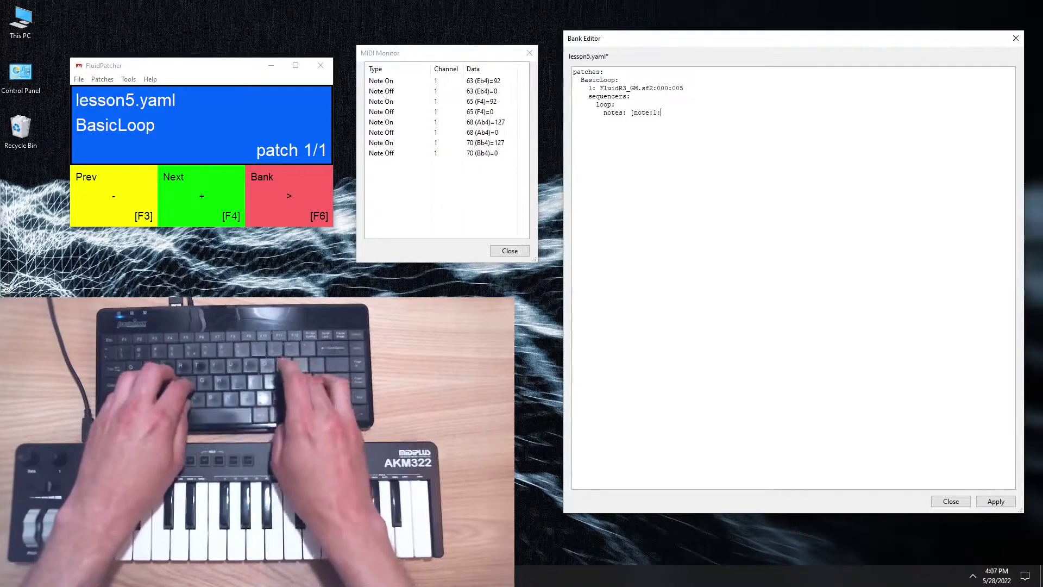
type(":63")
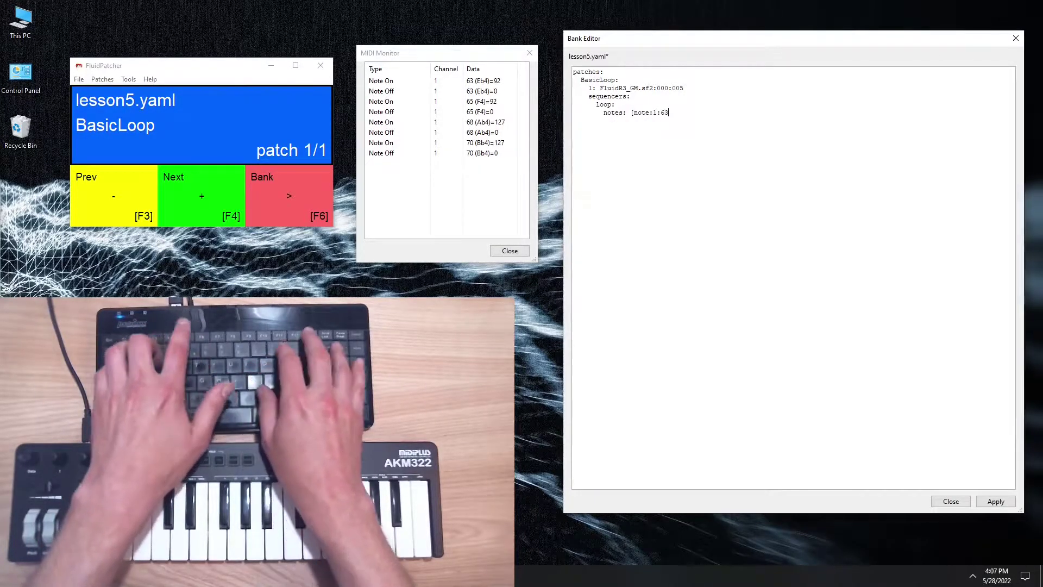
key("BackSpace")
key("BackSpace")
type("Eb4:100, note")
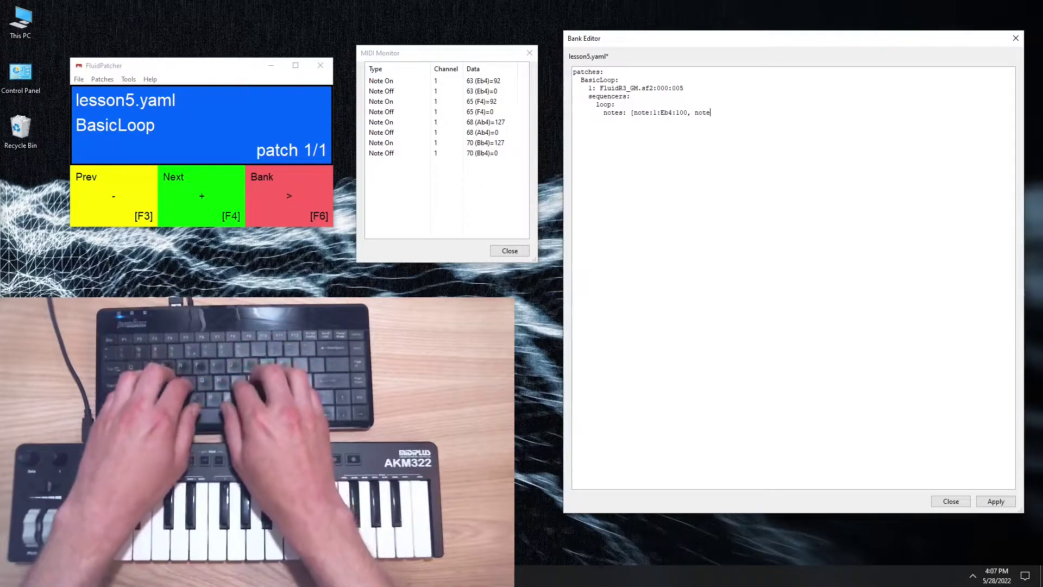
type(":1:F4:100, note:1:Ab4:100, note:1:Bb4:100]")
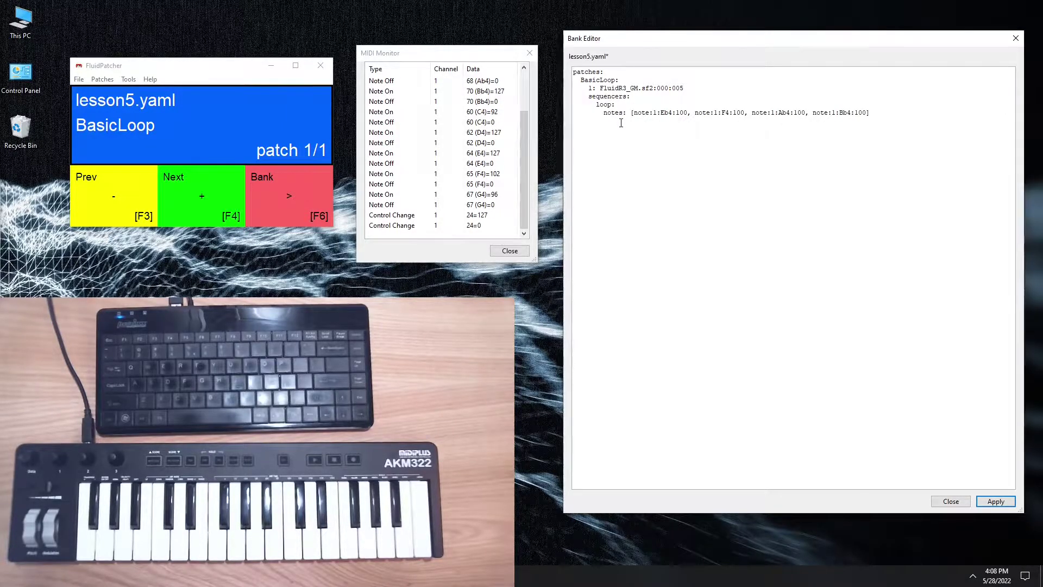
Step: Add router rule type cc, par1 24, sequencer loop to BasicLoop and apply the bank
left_click(621, 123)
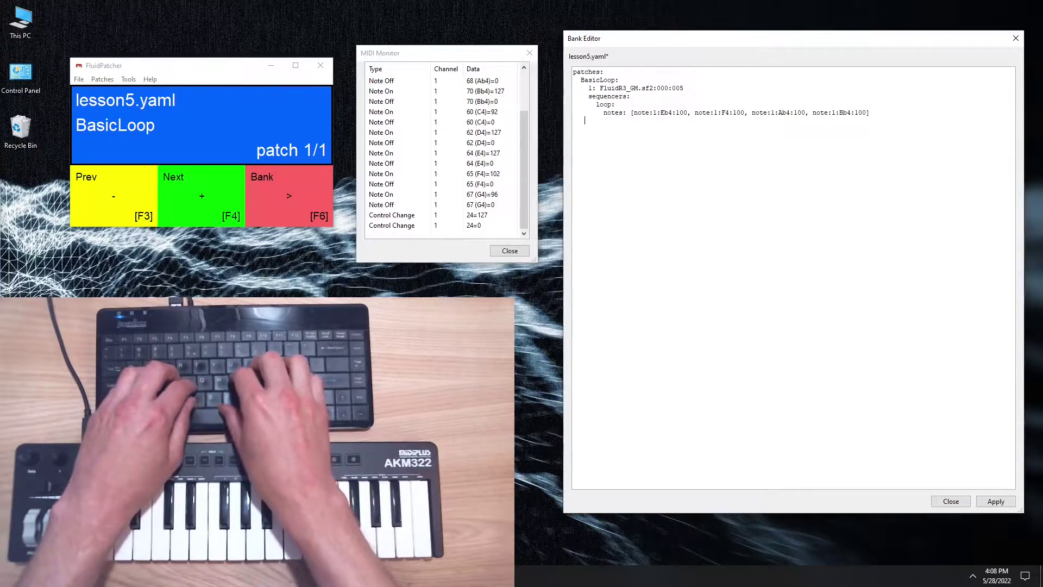
type("router_rules:")
key("Return")
type("- [type: cc, par")
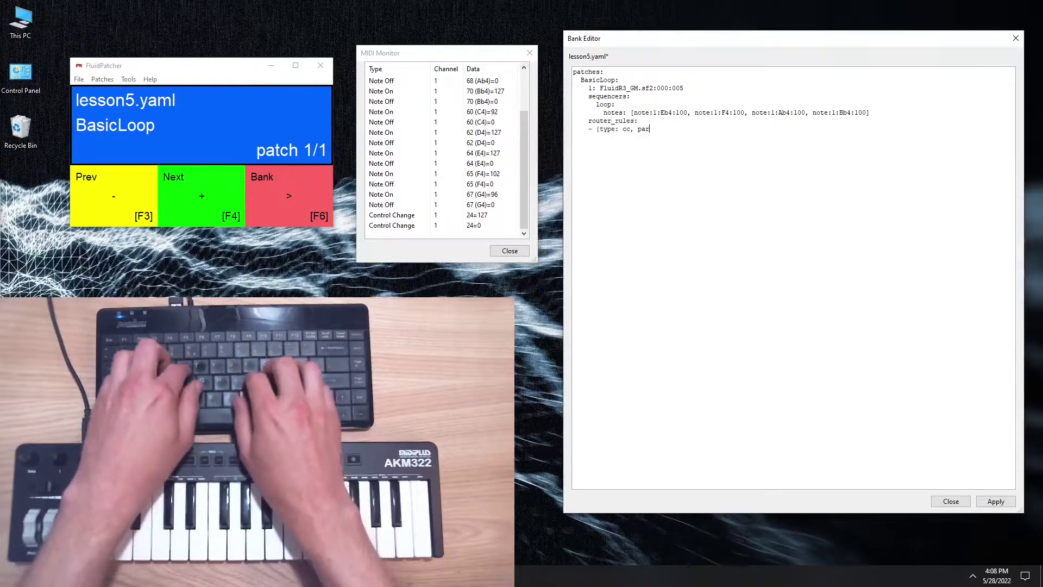
type("1: ")
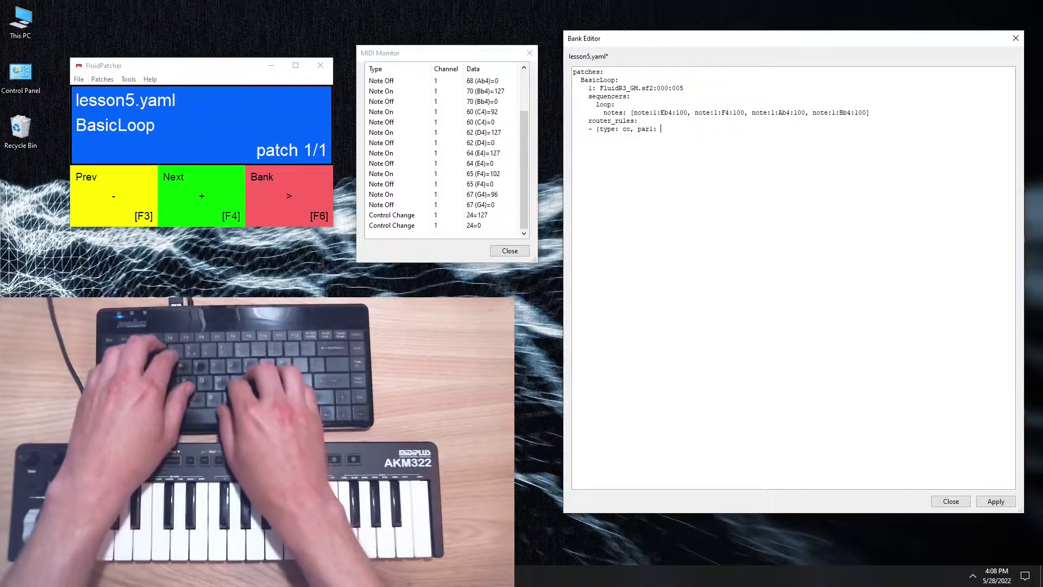
type("24,")
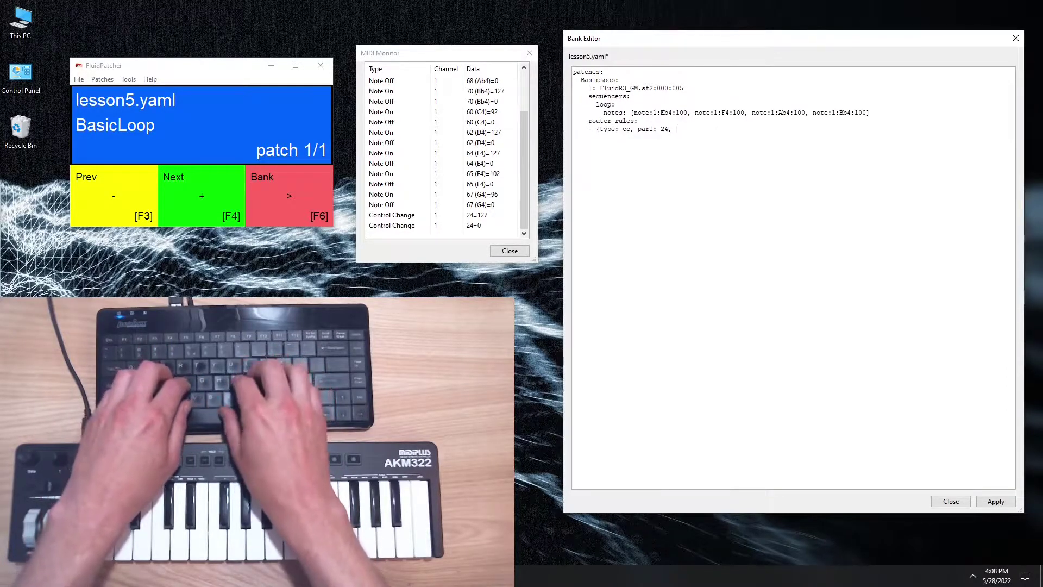
type(" seque")
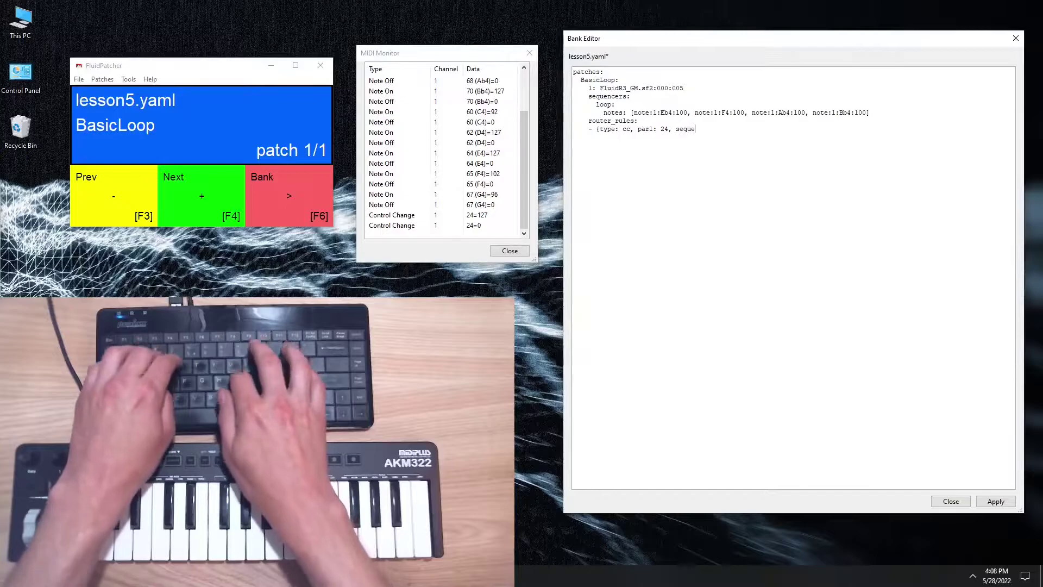
type("ncer: ")
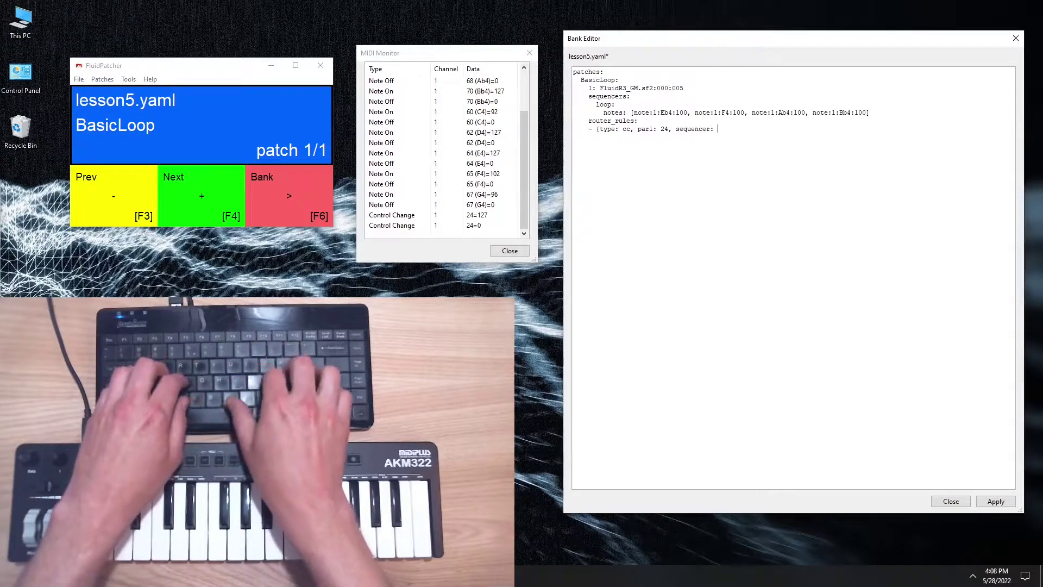
type("loop}")
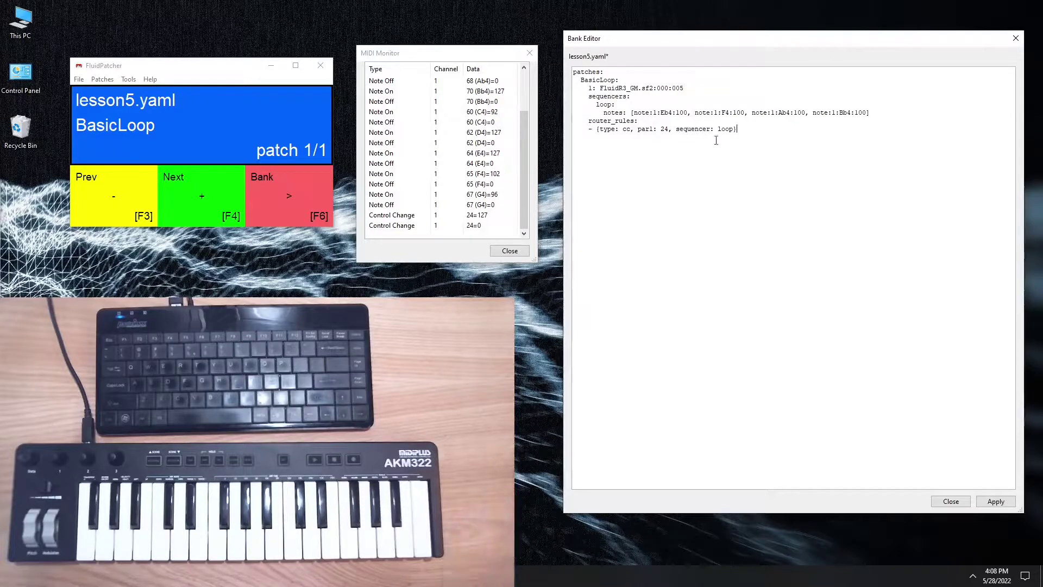
left_click(995, 501)
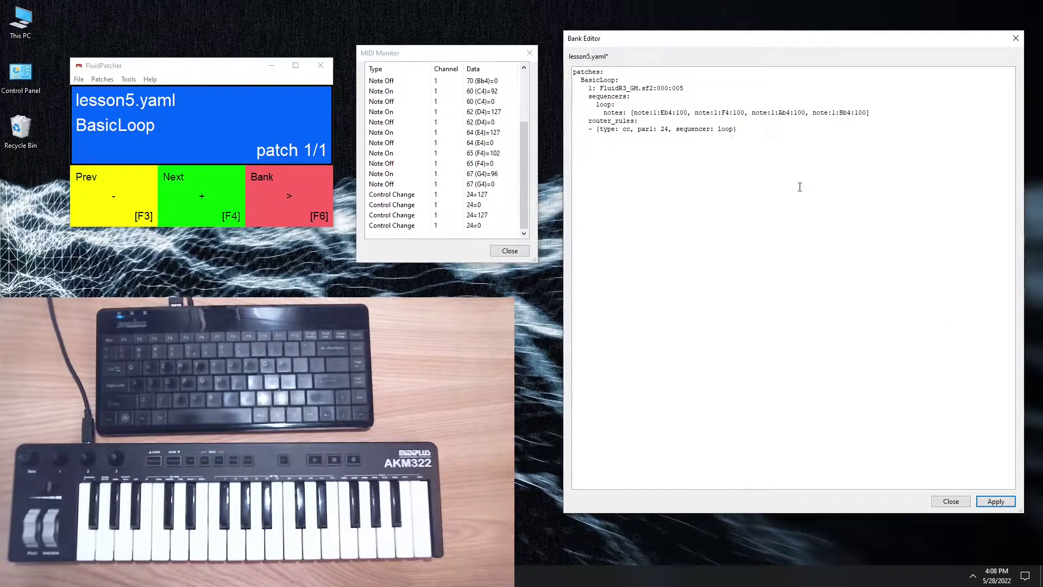
Step: Start a MagicLoop patch with FluidR3_GM.sf2:000:062 on channel 1 and a channel 2 entry
key("Return")
type("MagicLoop")
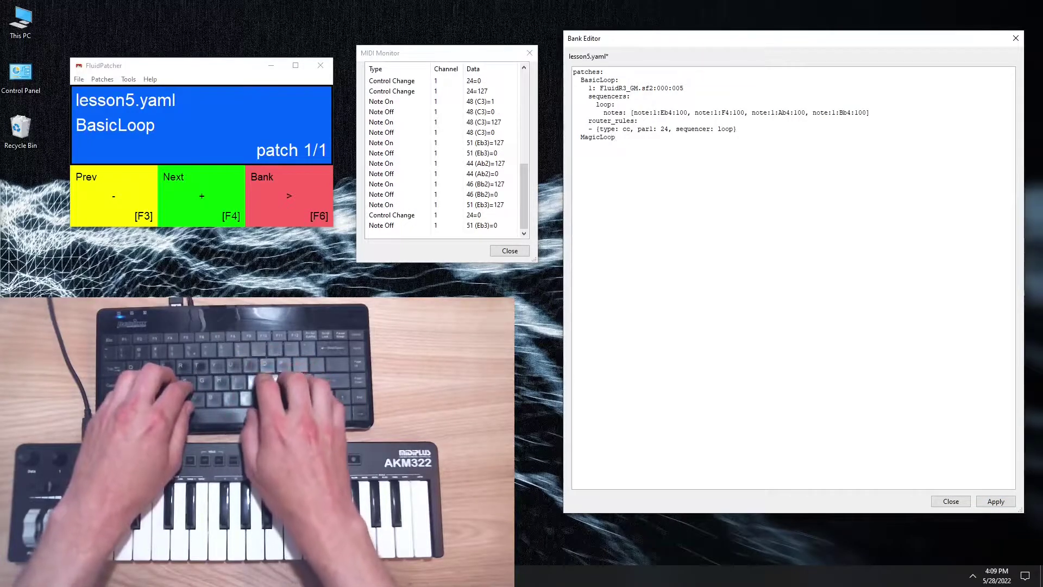
type(":")
key("Return")
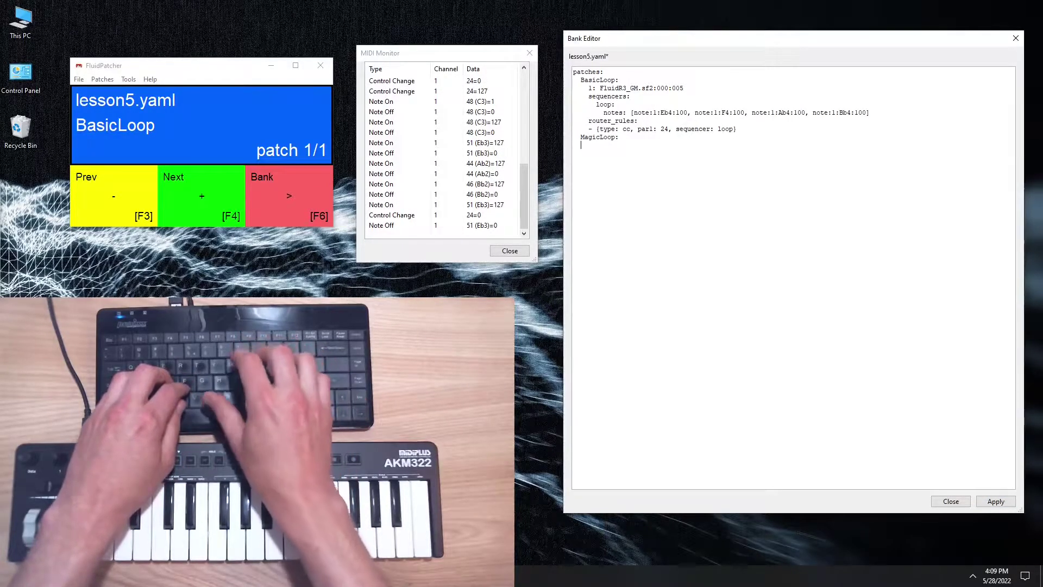
type("1: FluidR3_GM.sf2:000:062")
key("Return")
type("2:")
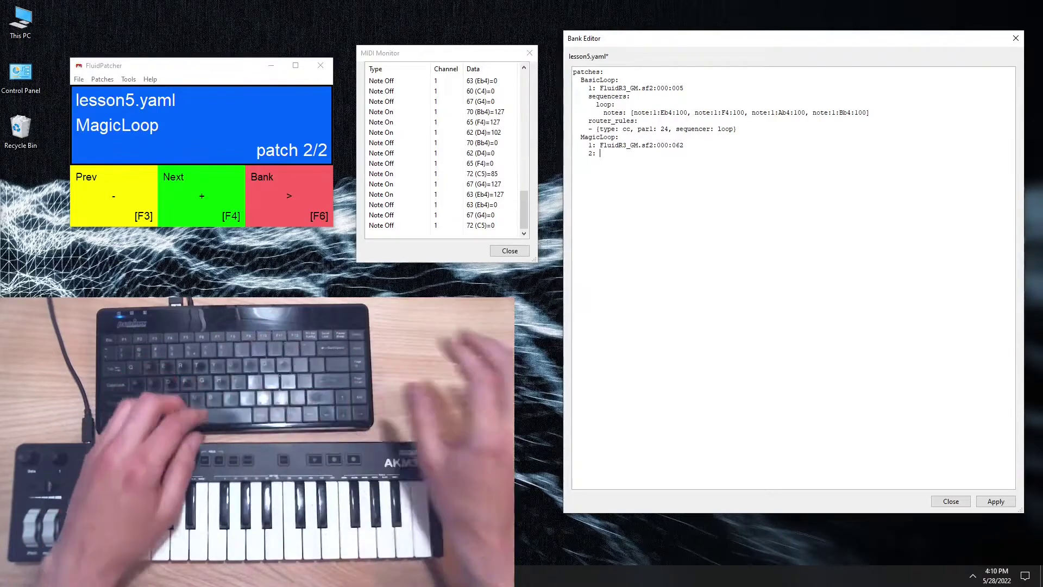
Step: Set channel 2 to VintageDreamsWaves-v2's Yazoo Blips preset (000:075) via Choose Preset
left_click(128, 80)
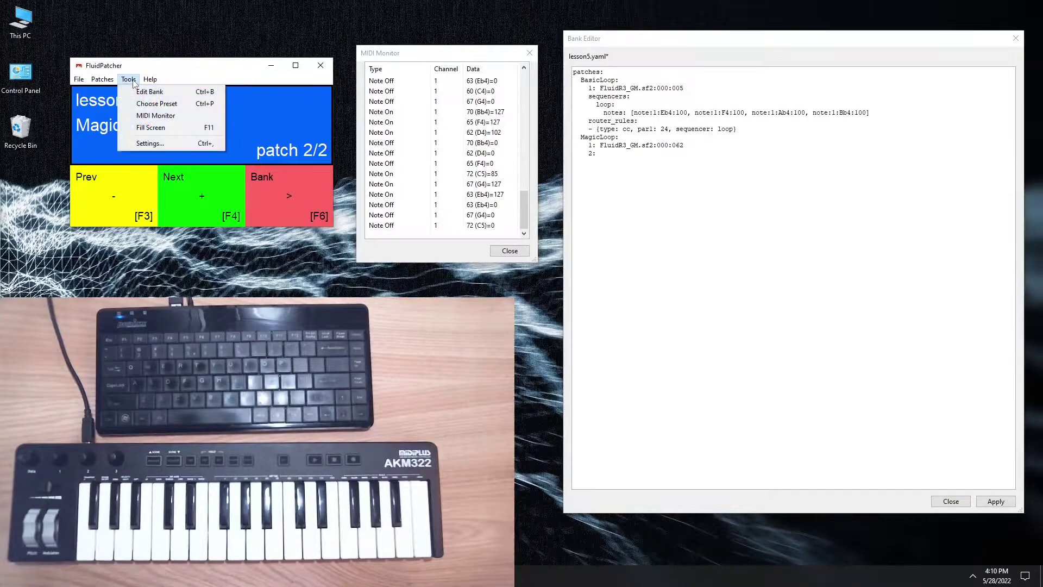
left_click(157, 104)
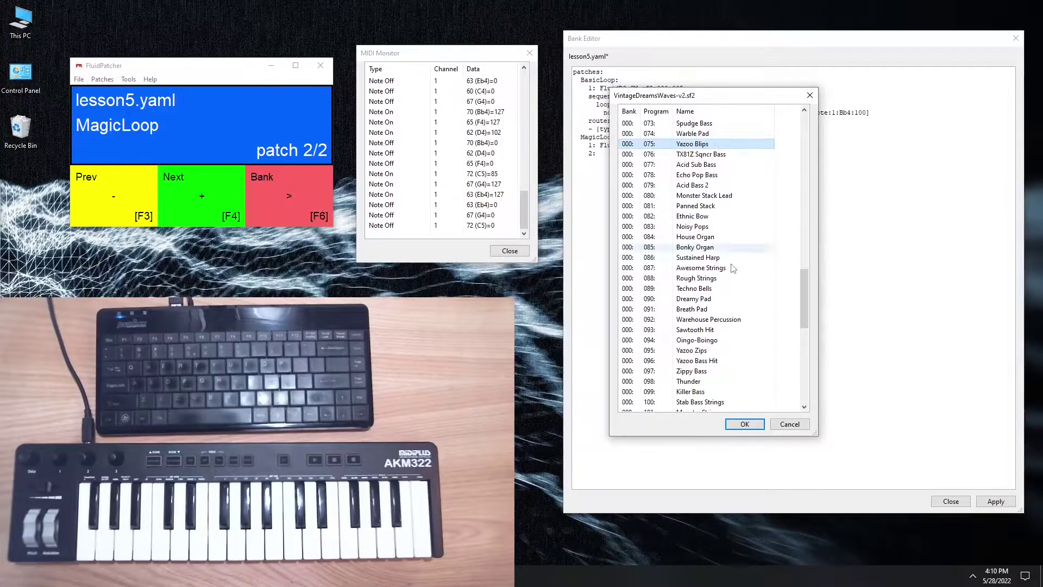
left_click(731, 426)
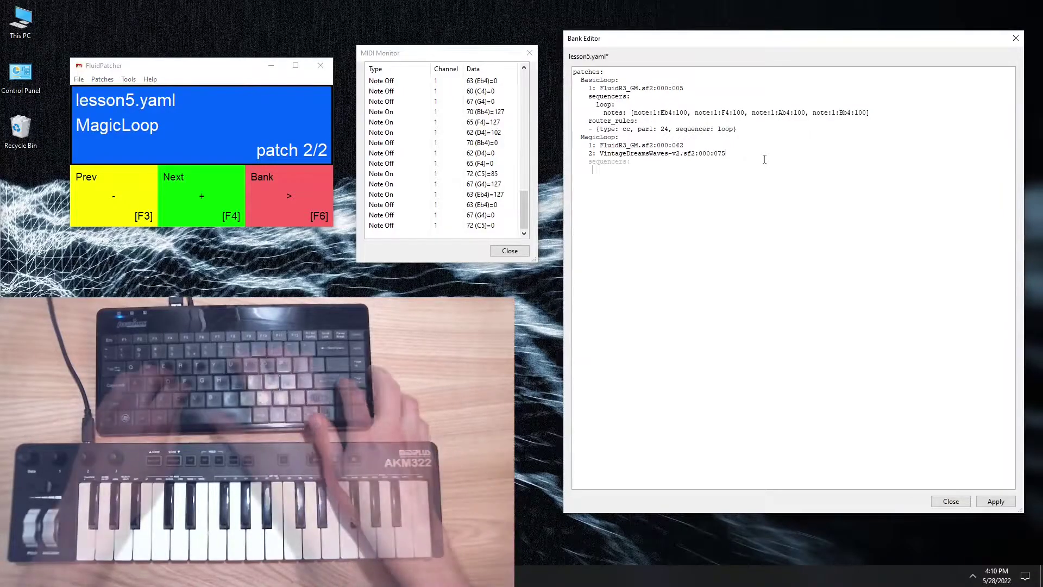
Step: Add a magic sequencer with notes Eb5, F5, Ab5, Bb5 on channel 2 at velocity 100
type("magic")
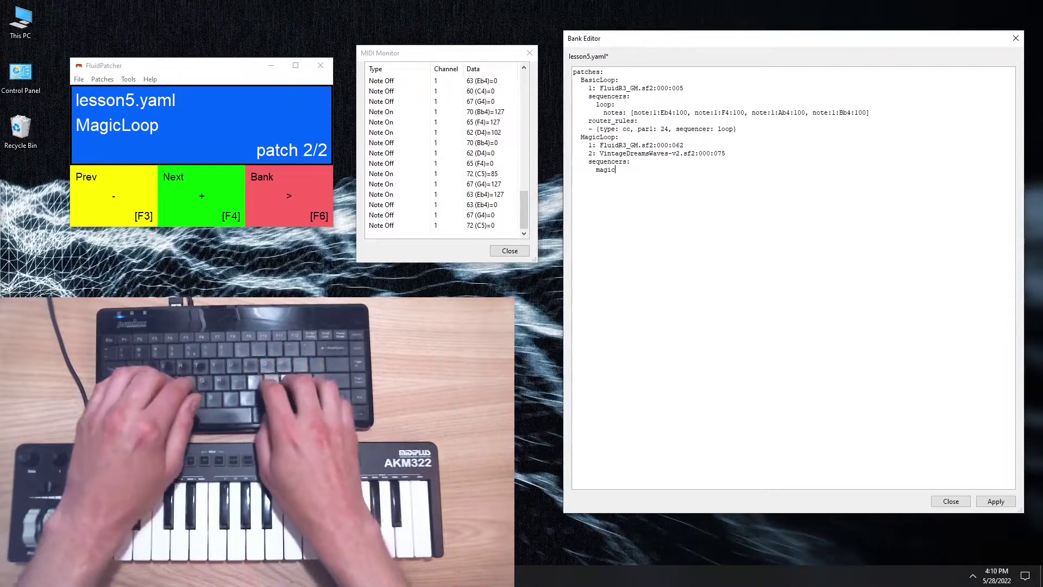
type(":")
key("Return")
type("notes: [note:1:Eb4:100, note:1:F4:100, note:1:Ab4:100, note:1:Bb4:100]")
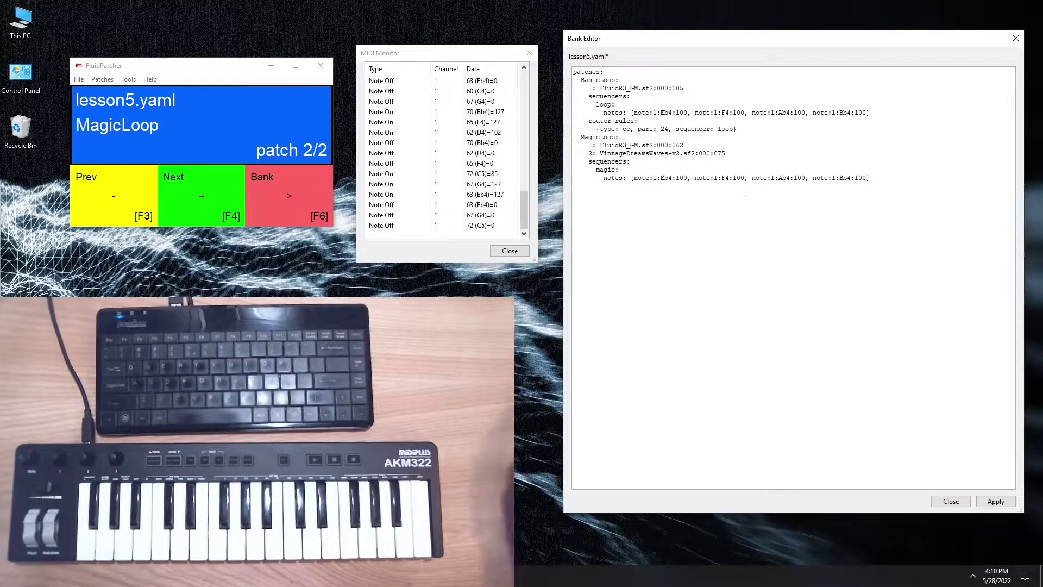
left_click(657, 178)
key("BackSpace")
type("2")
key("BackSpace")
key("shift+End")
type("5:100, note:2:F5:100, note:2:Ab5:100, note:2:Bb5:100]")
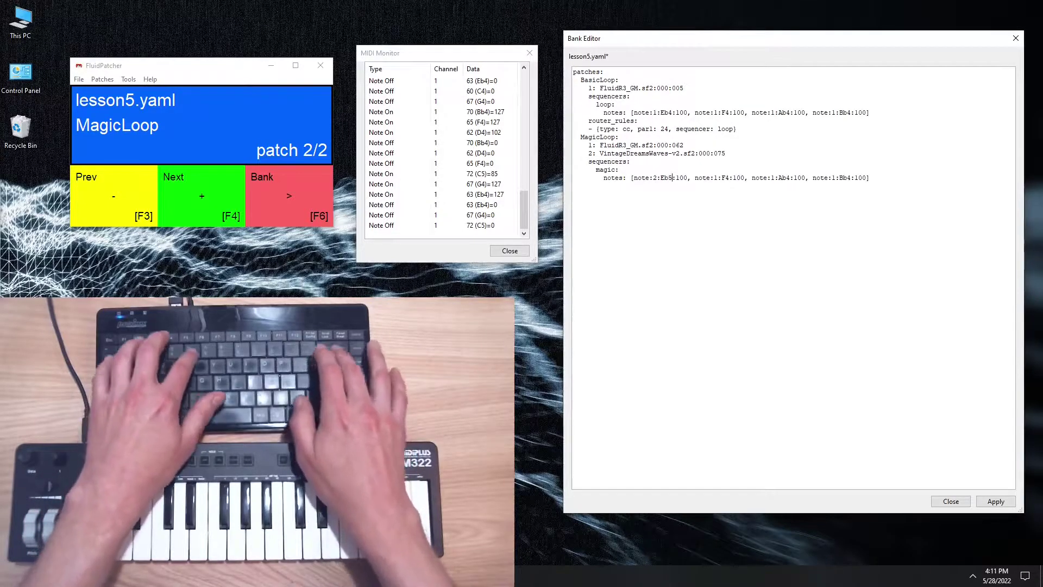
key("Return")
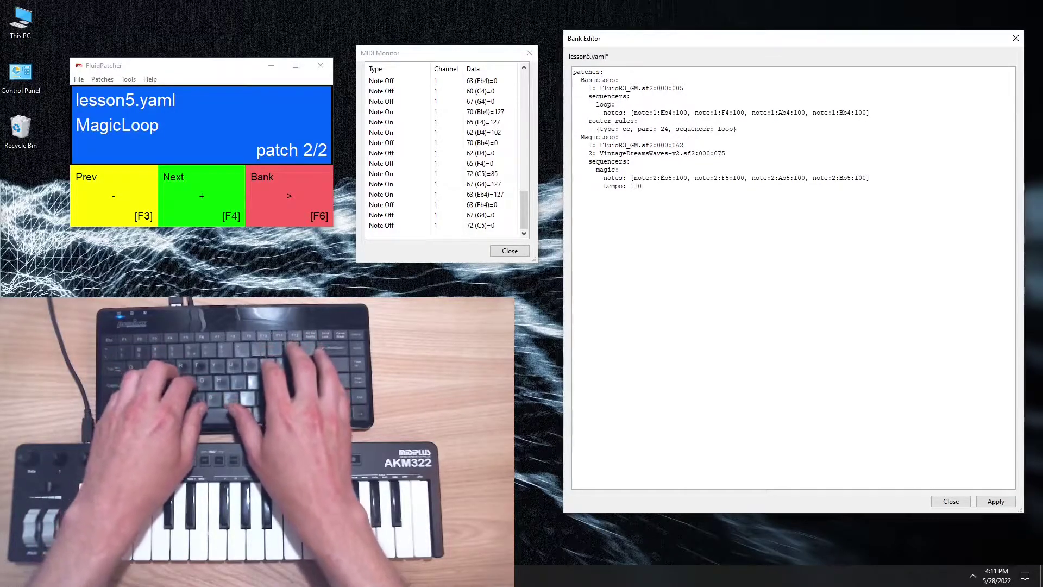
Step: Set the magic sequencer's tdiv to 16 after trying 4 and 8
key("Return")
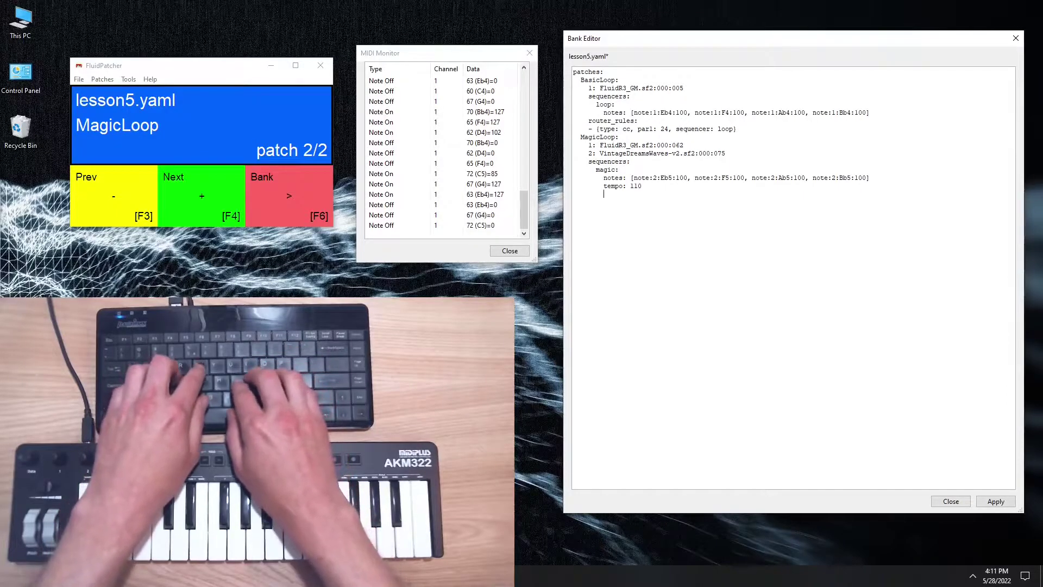
type("tdiv:")
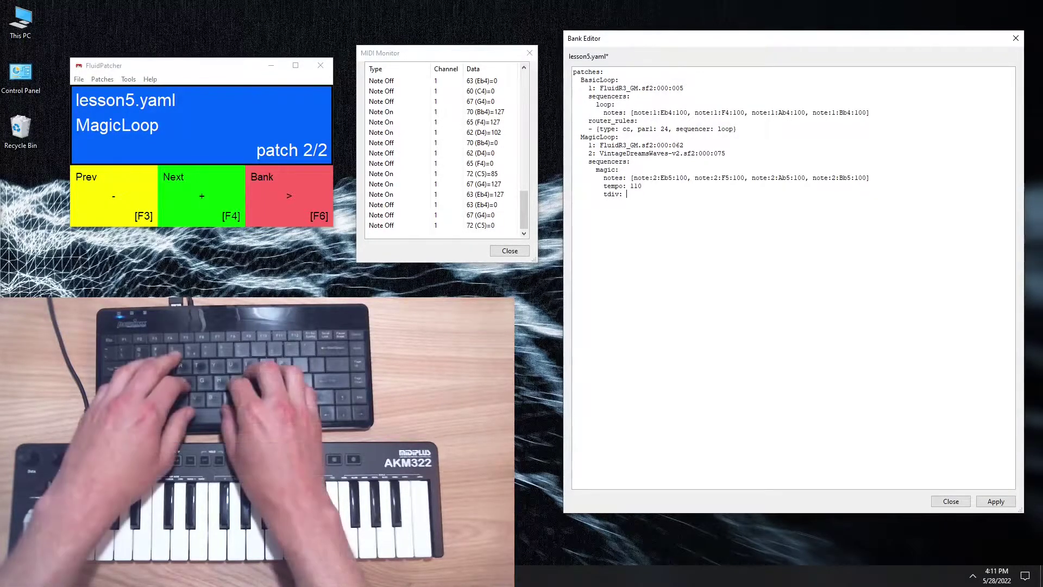
type("4")
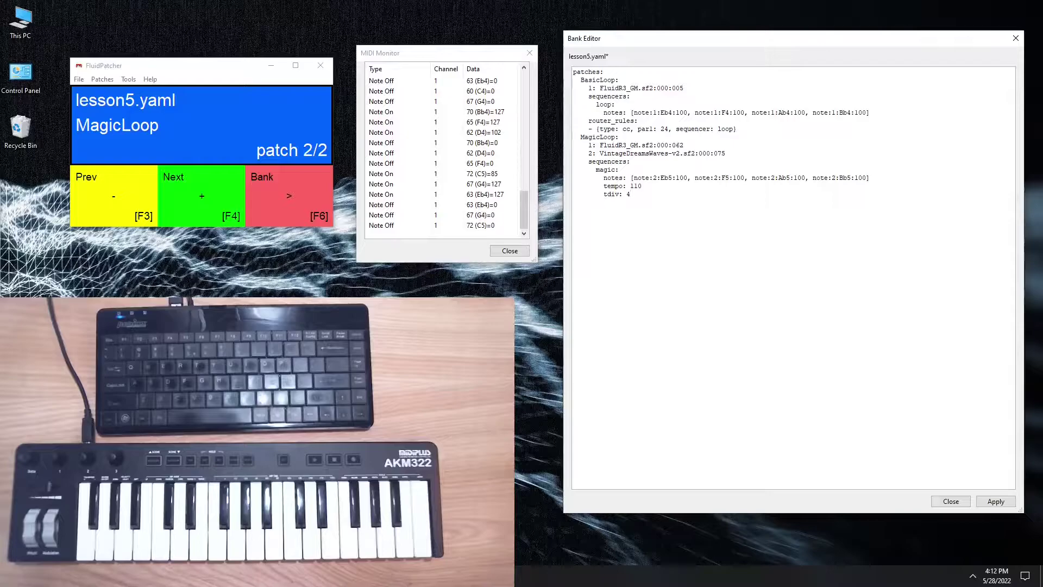
key("BackSpace")
type("8")
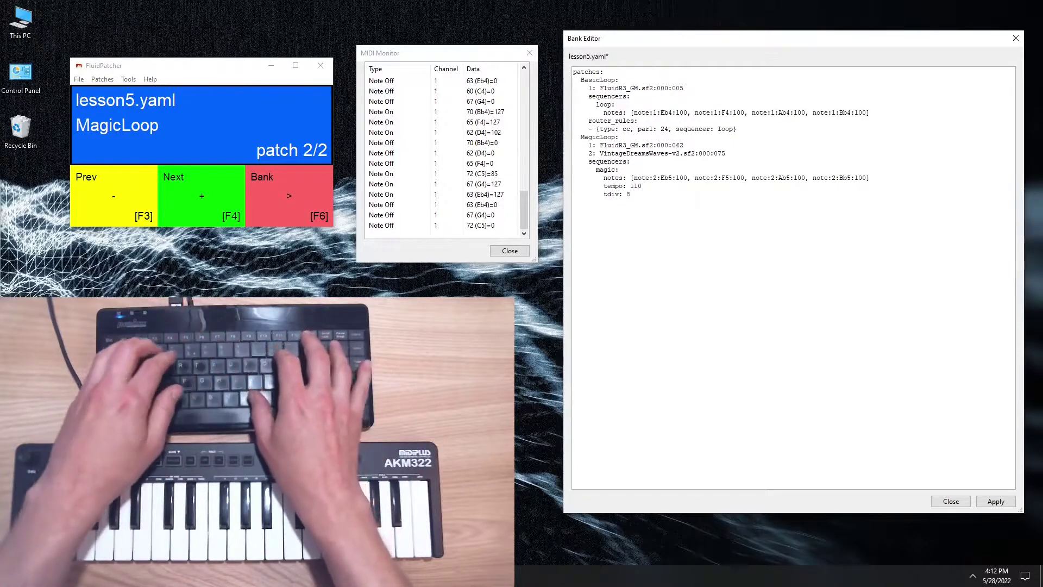
key("BackSpace")
type("16")
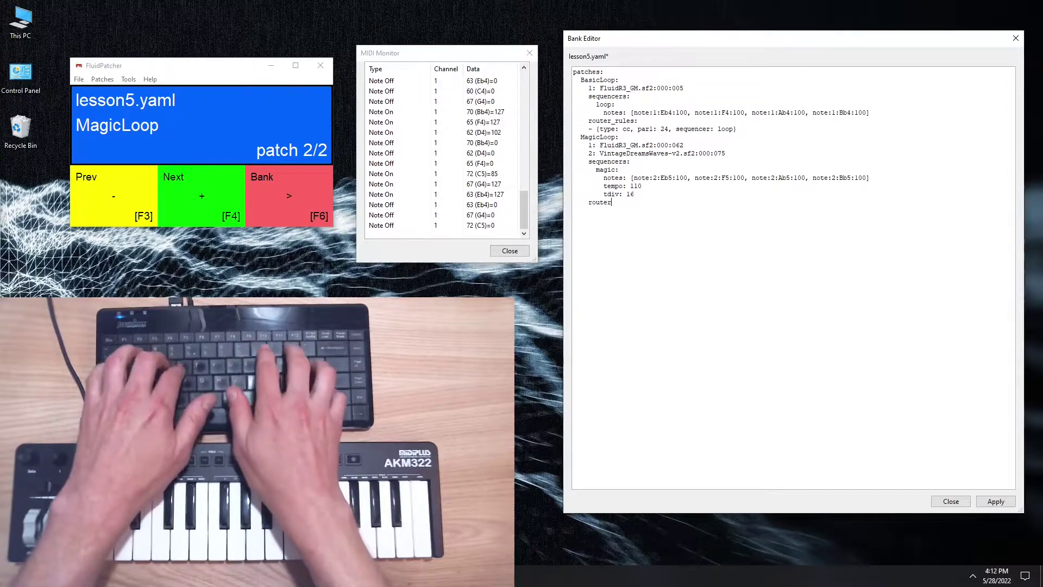
Step: Add router rule type cc, par1 24, par2 127=3, sequencer magic to MagicLoop
type("les:")
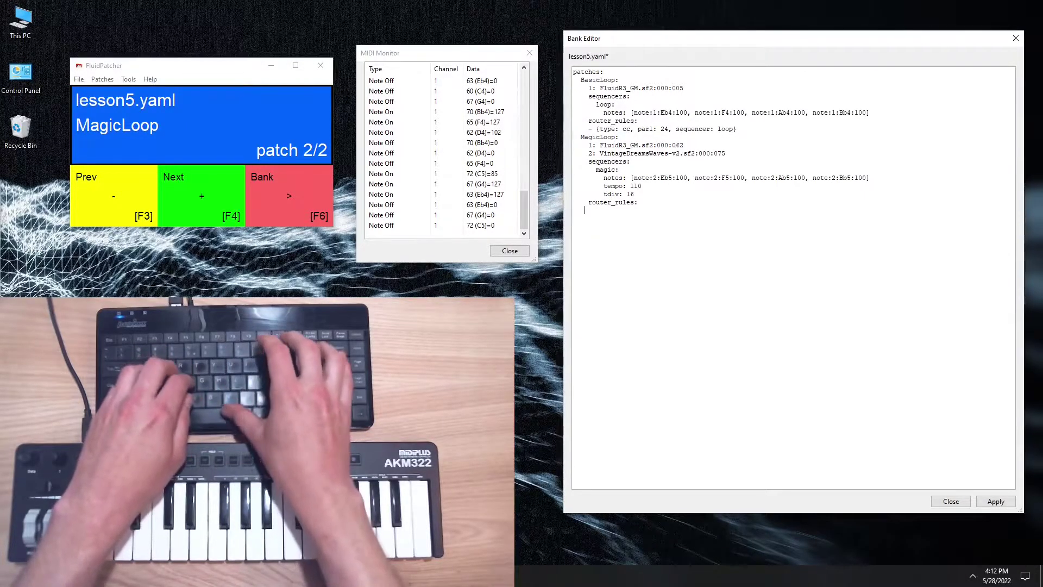
type("     - {type: cc")
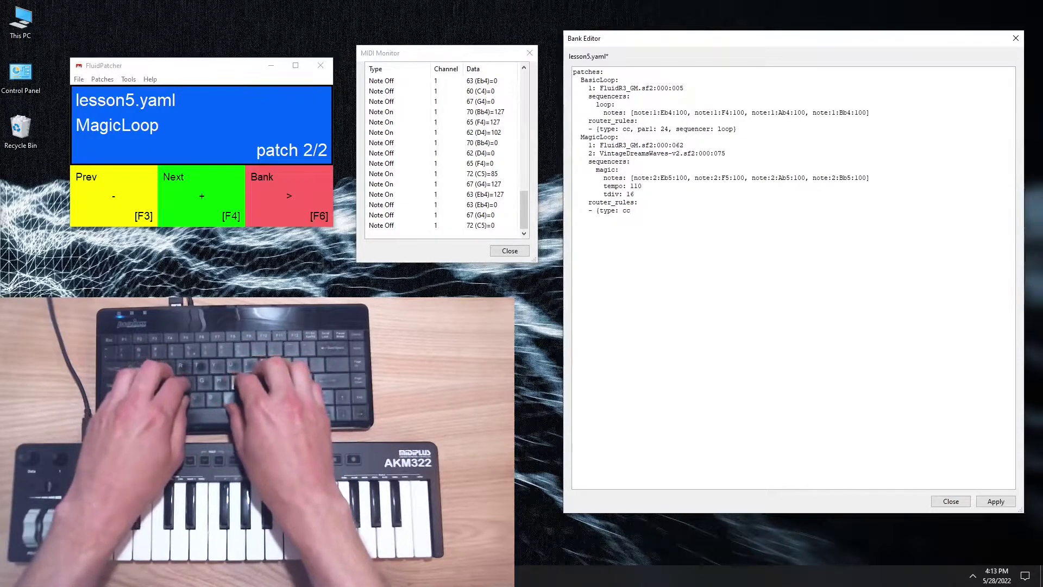
type(", par1: 24,")
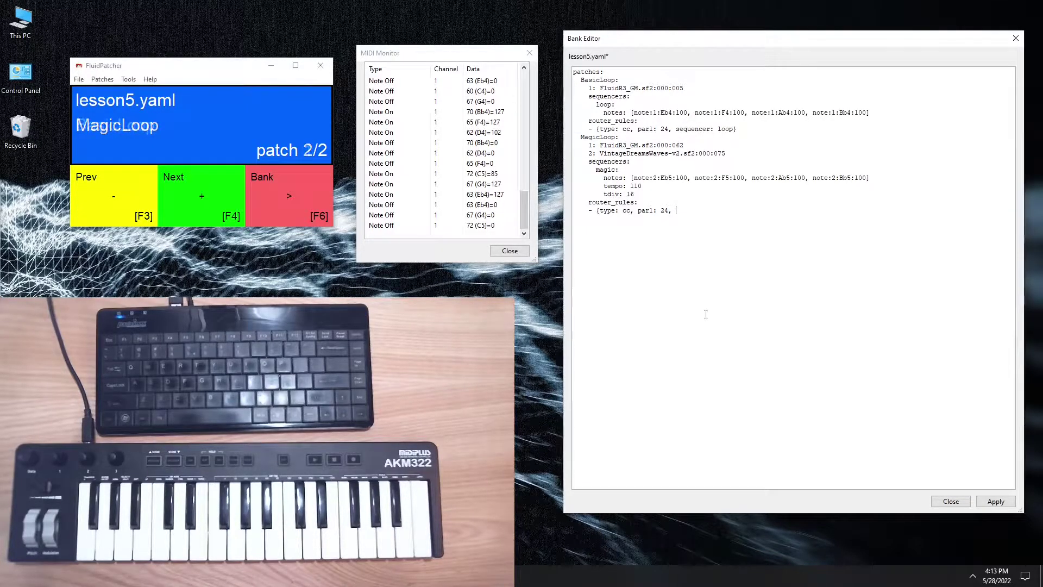
key("F3")
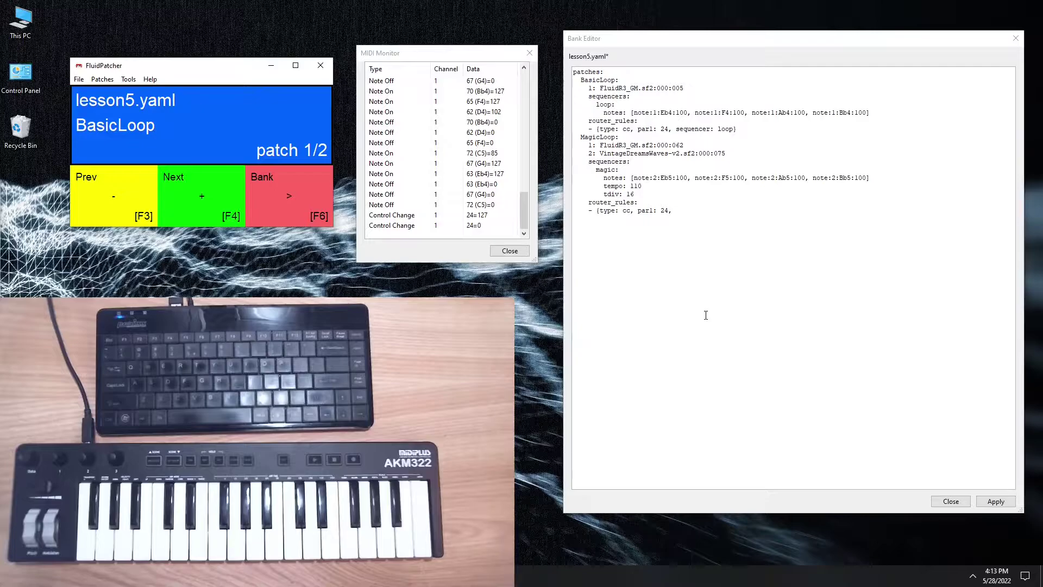
left_click(680, 210)
type("par2")
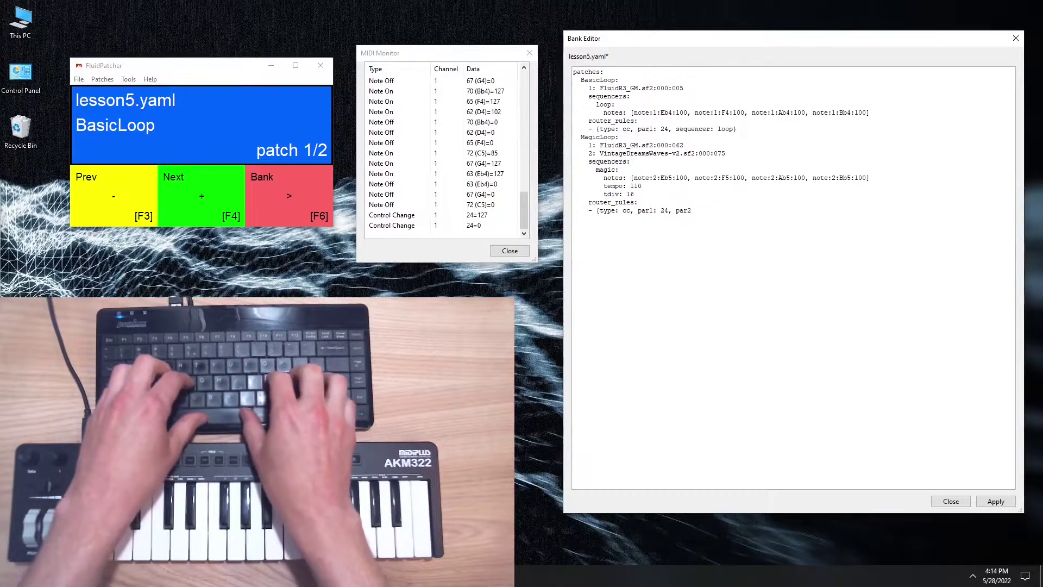
type(": ")
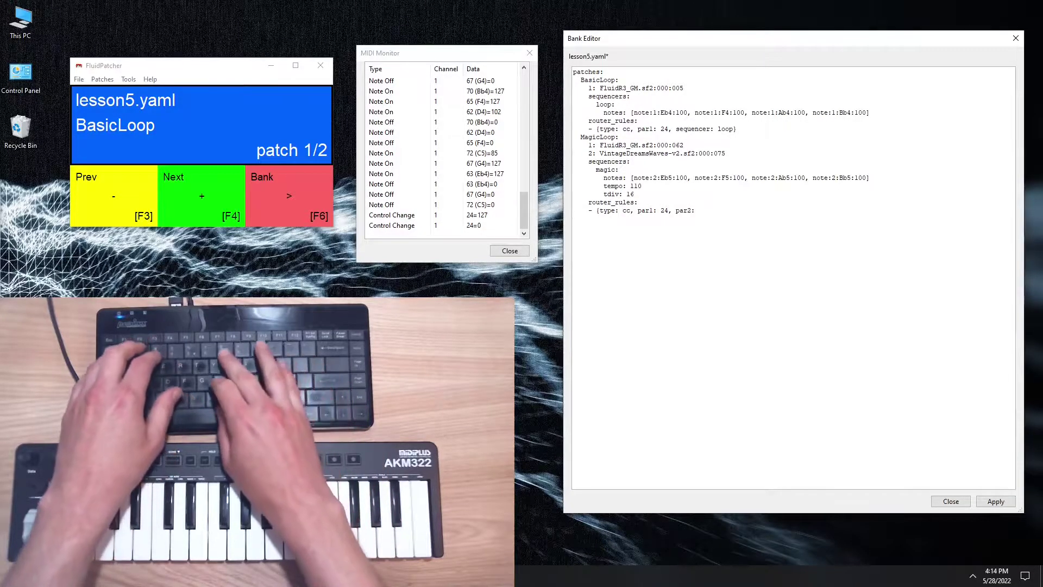
type("127=3")
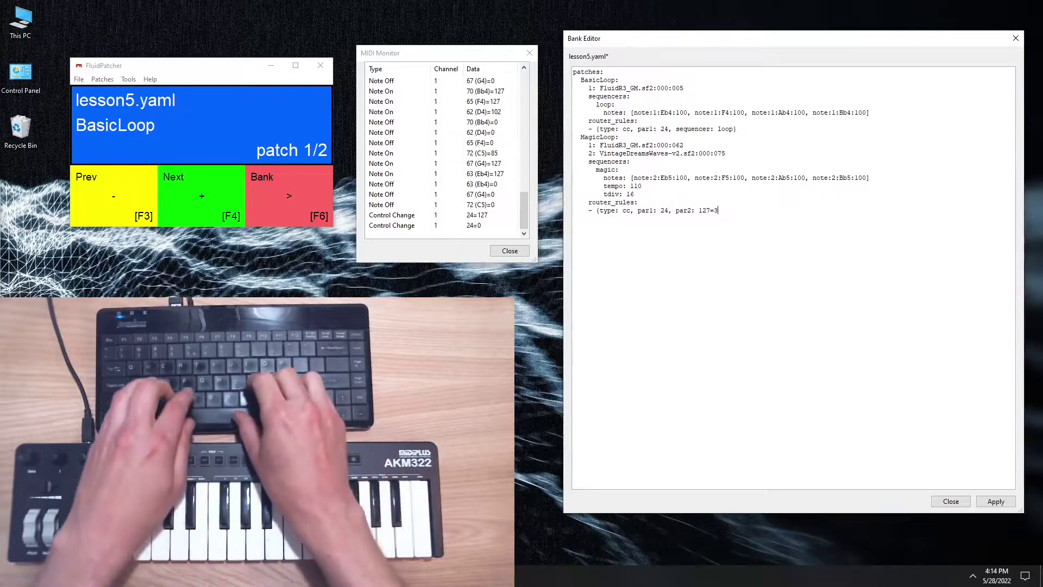
type(", sequencer")
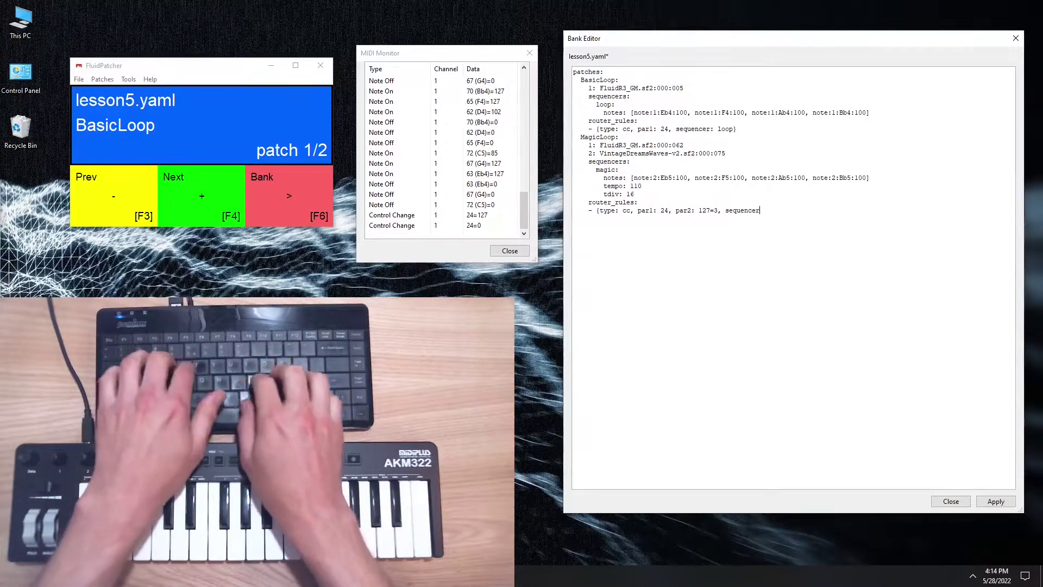
type(": magic")
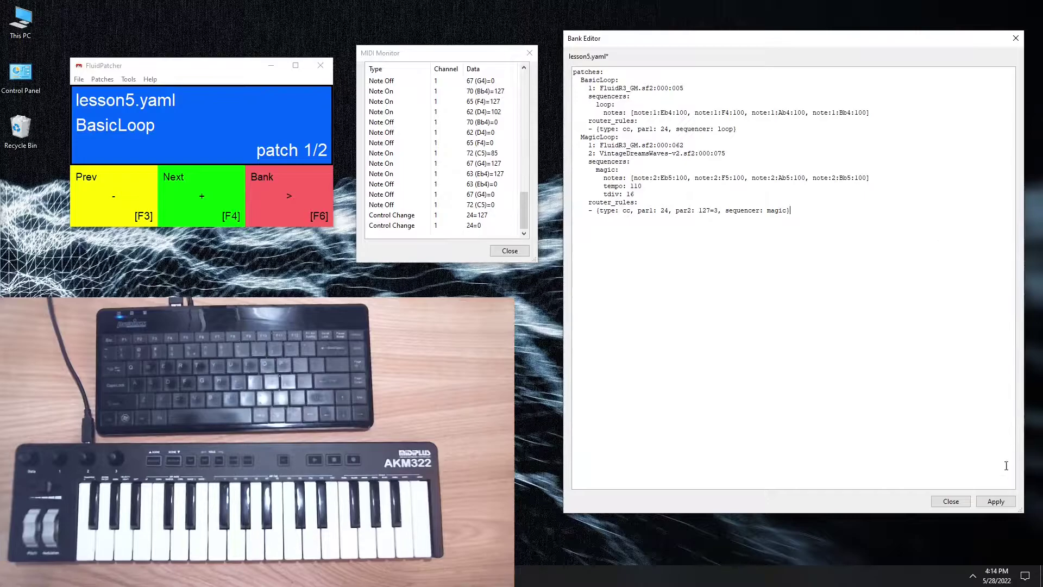
Step: Apply the bank with the finished MagicLoop router rule and return to the end of the bank text
left_click(996, 501)
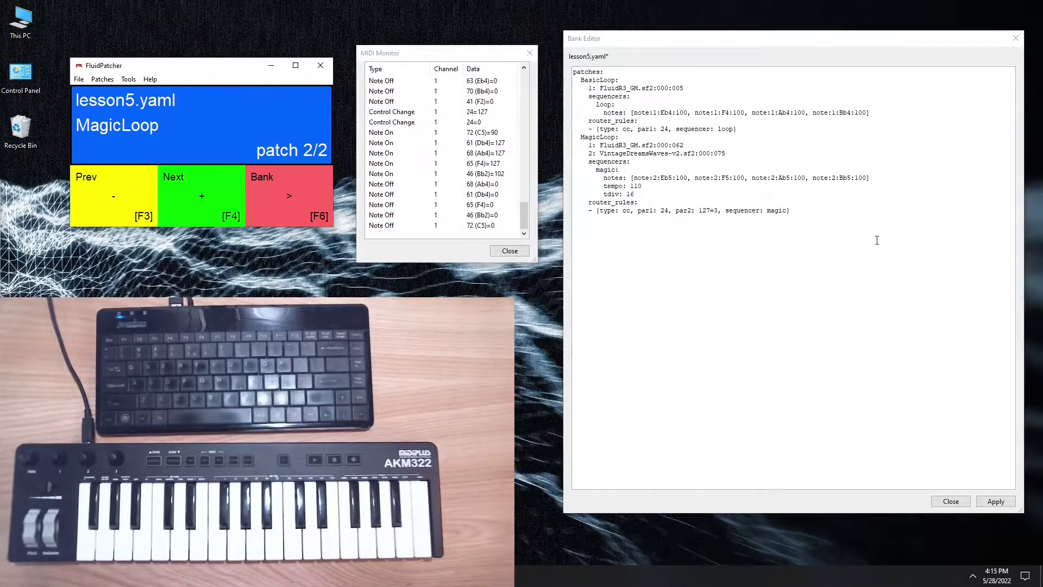
left_click(811, 218)
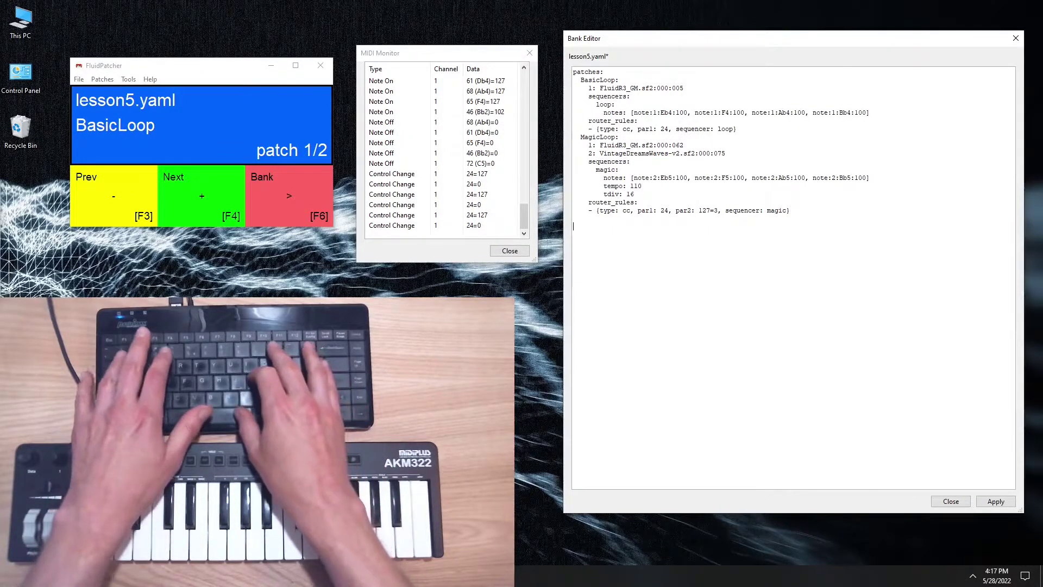
Step: Add patch 10 using FluidR3_GM.sf2's 128:000 Standard drum kit
type("10")
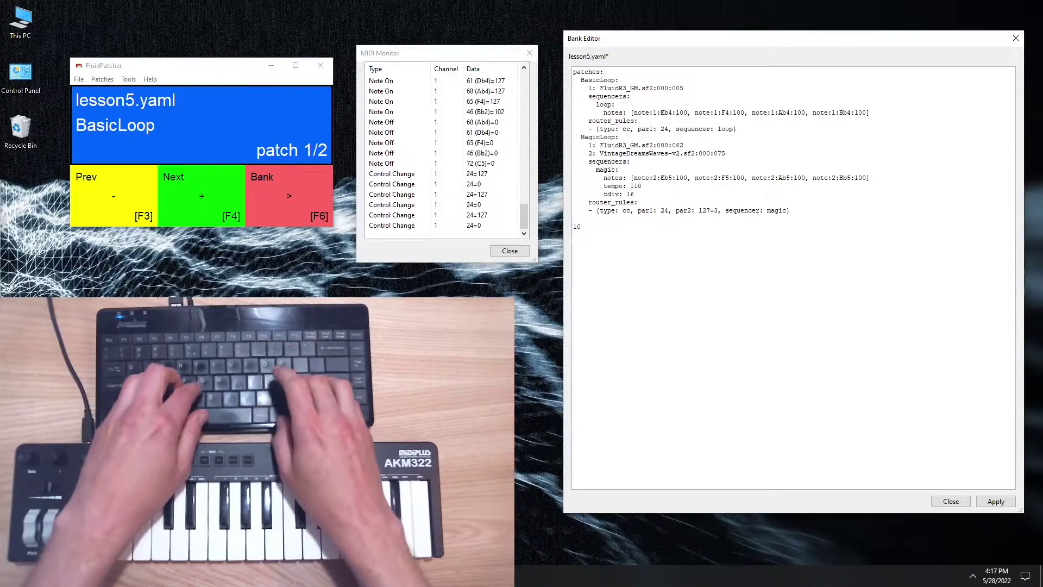
type(":")
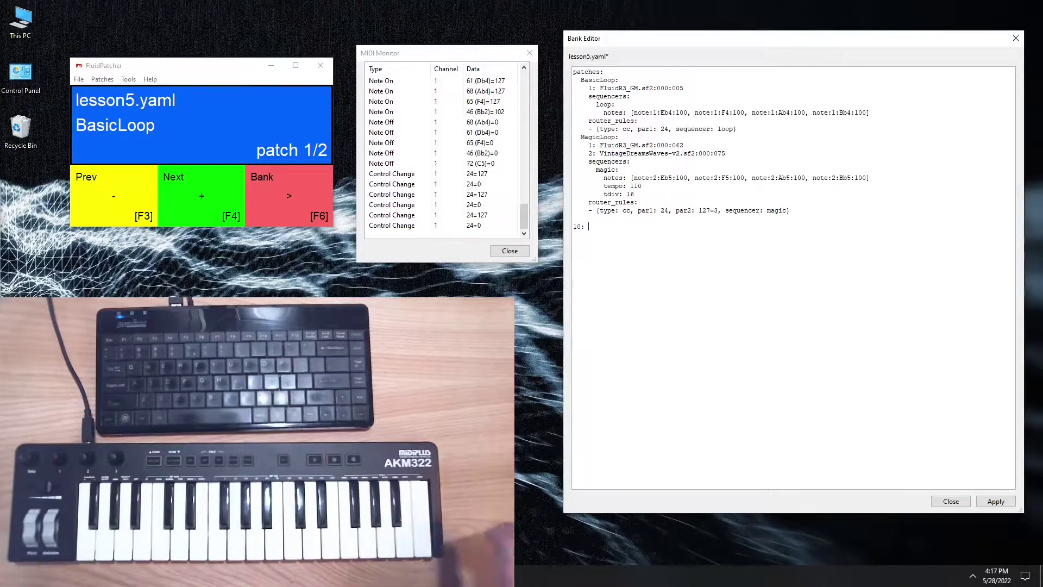
right_click(884, 371)
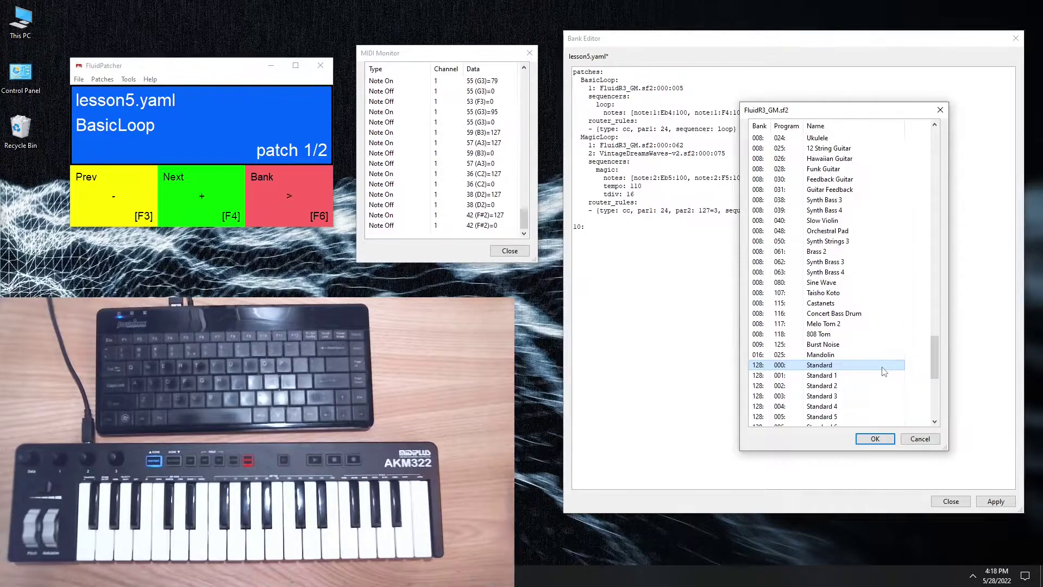
left_click(871, 439)
Step: Add a drums router rule where CC 21 value 127 maps to -1
type("sequencers:   drums:     notes: [note:10:36:100, note:10:42:100, note:10:38:100, note:10:42:100]")
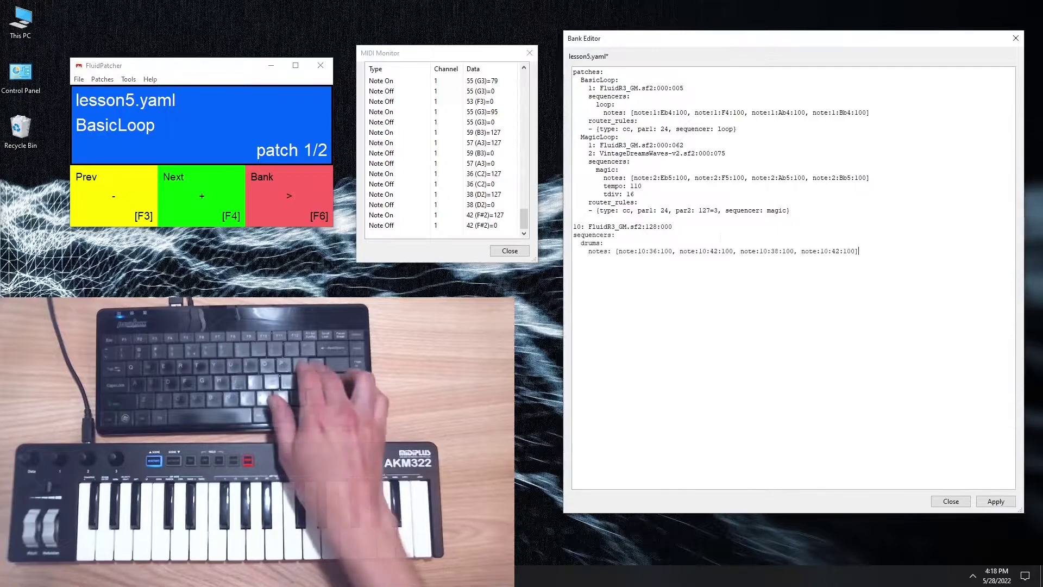
type("router_rules:")
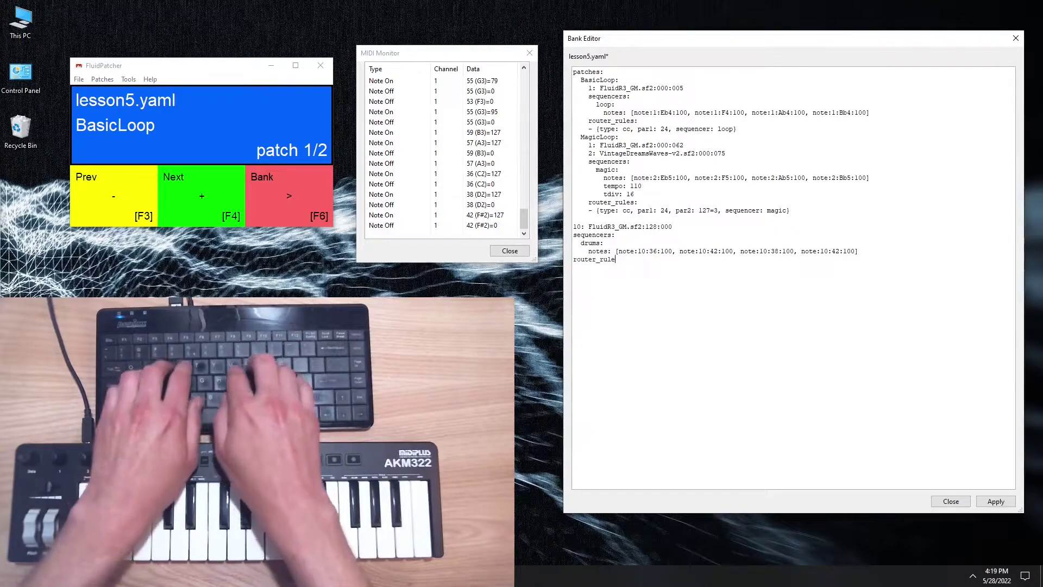
key("Return")
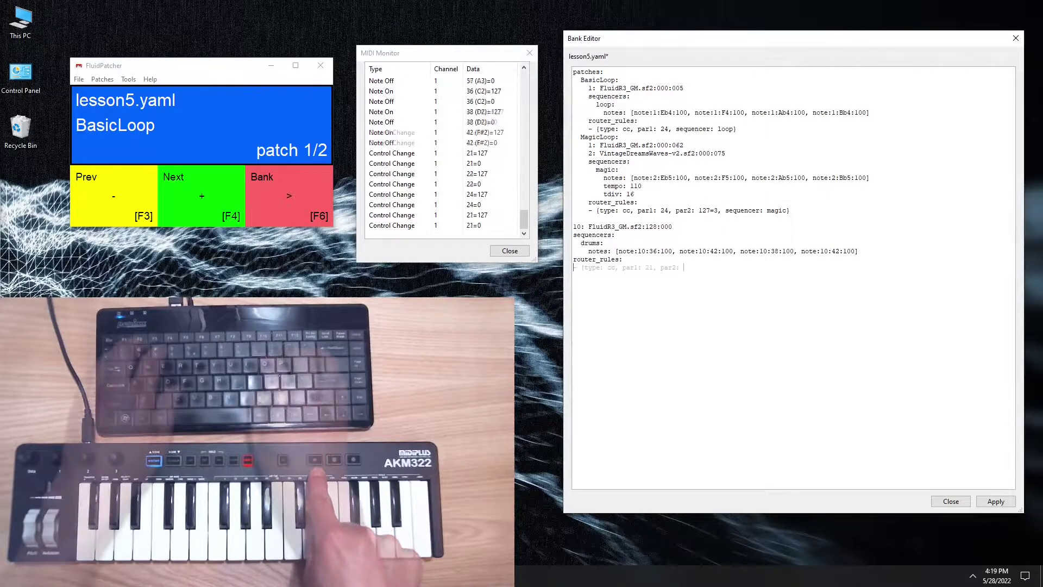
type("- {type: cc, par1: 21, par2: 127")
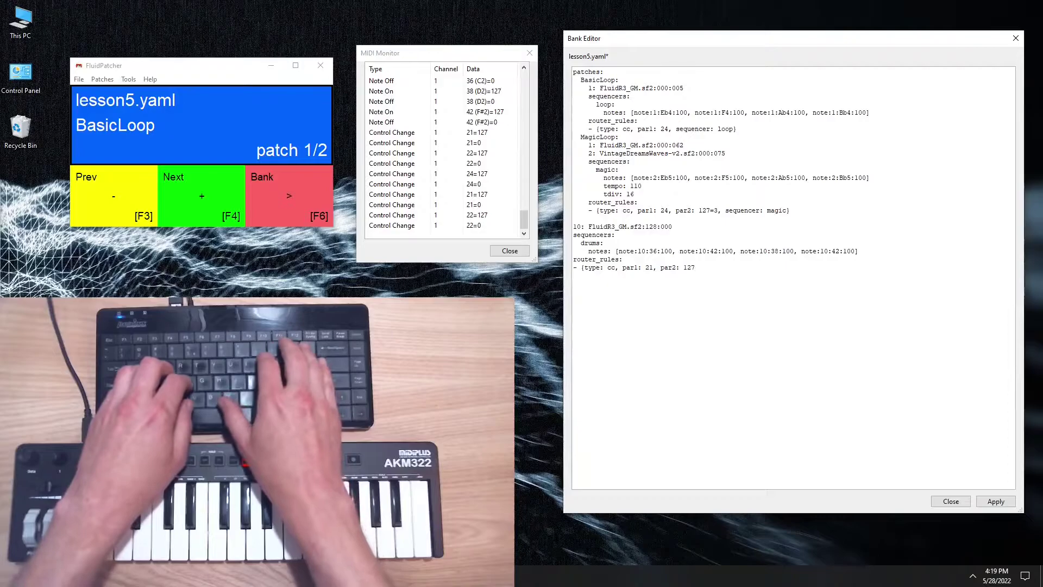
type("=")
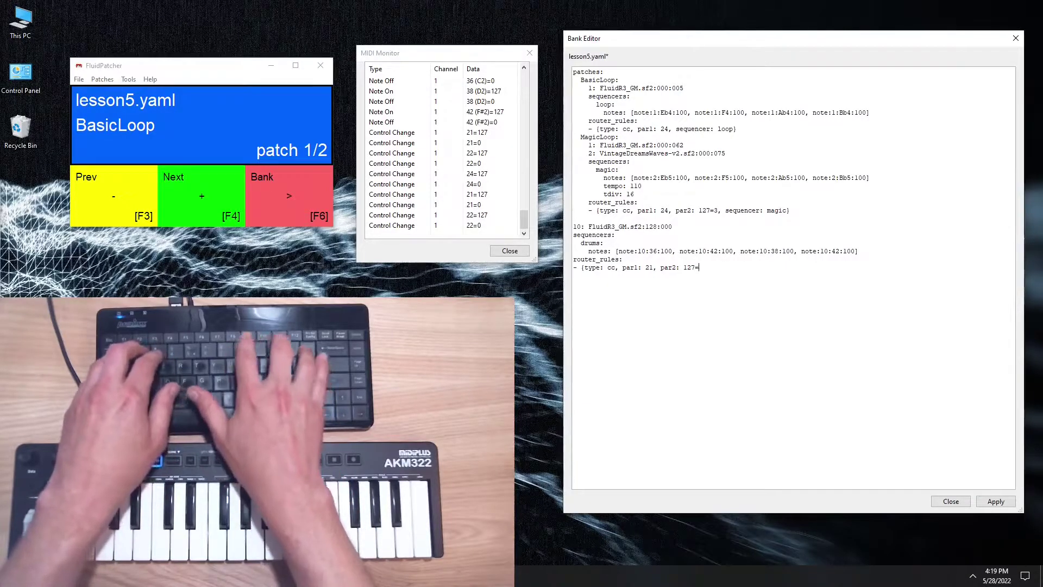
type("-0")
key("BackSpace")
type("1")
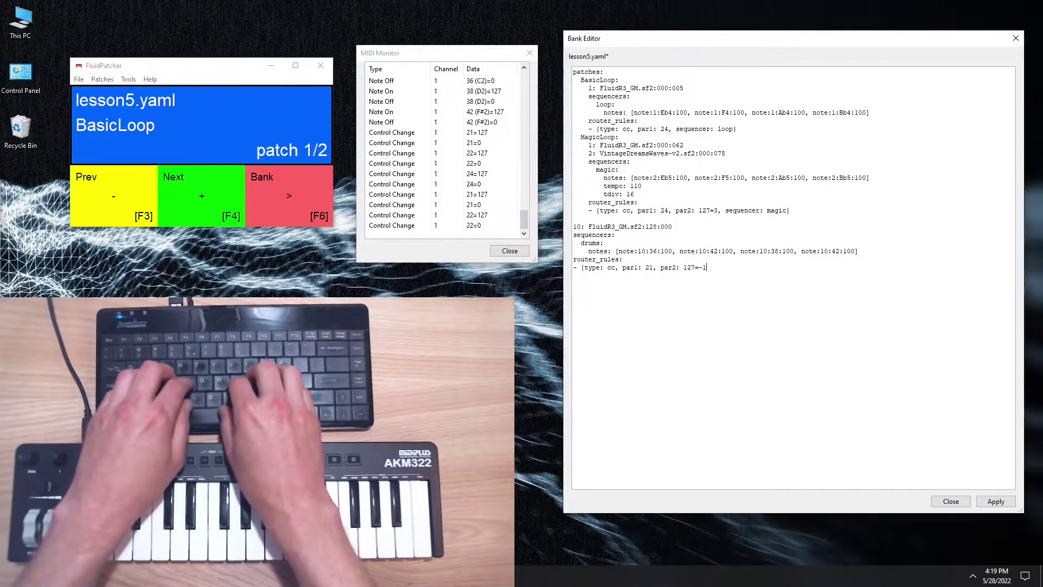
type(", sequencer: drums}")
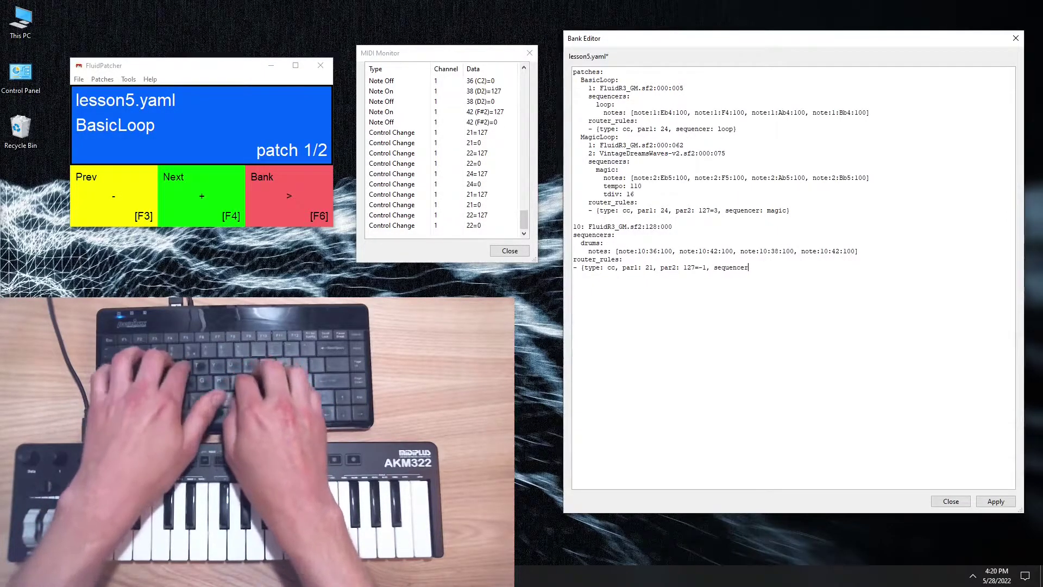
Step: Duplicate it as a CC 22 rule mapping 127 to 0, then apply the bank
key("Return")
type("- {type: cc, par1: 21, par2: 127=-1, sequencer: drums}")
left_click(653, 275)
key("BackSpace")
type("2")
left_click(706, 276)
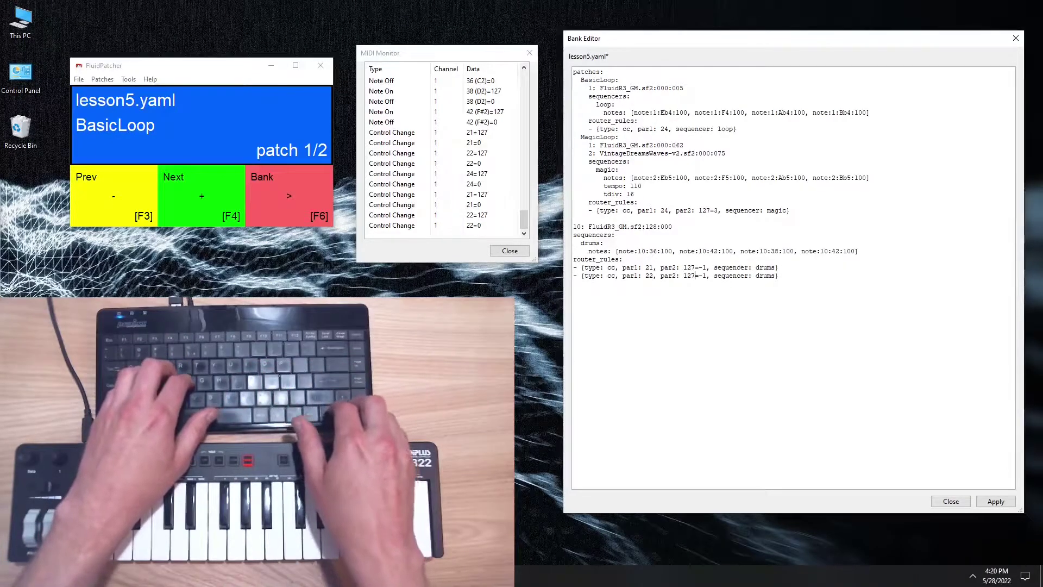
key("BackSpace")
key("BackSpace")
type("0")
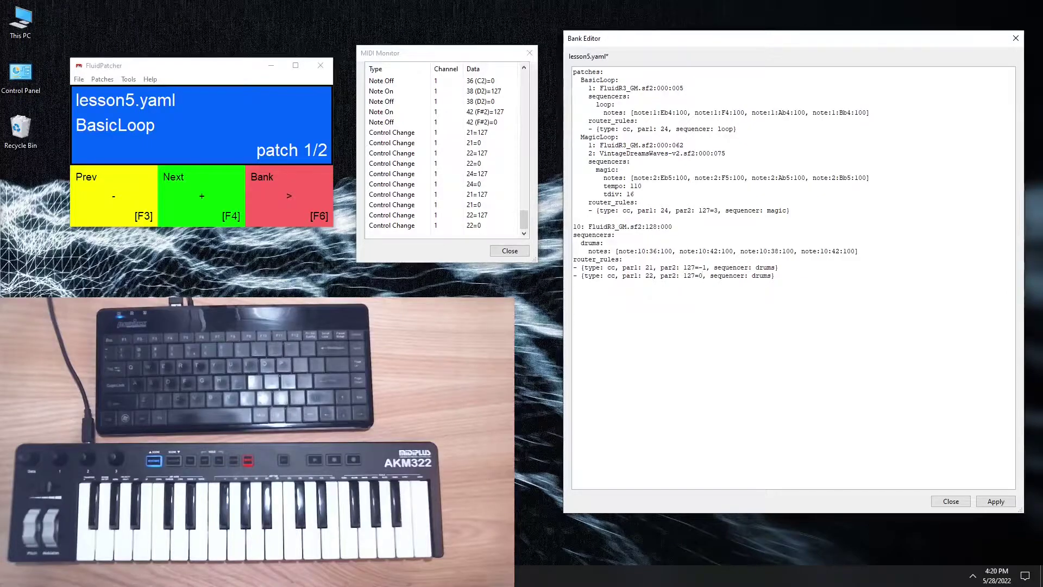
left_click(997, 502)
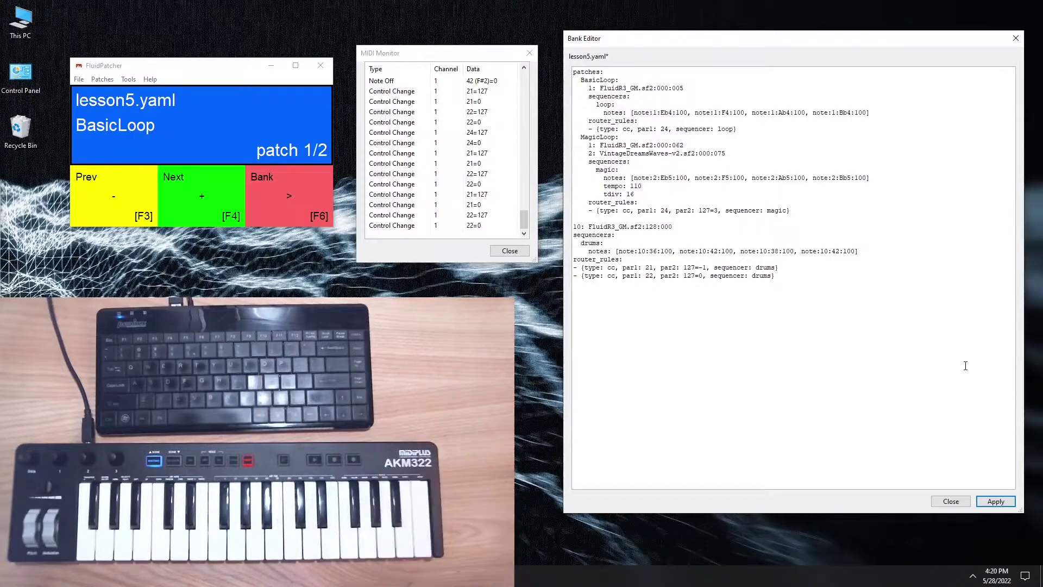
Step: Add the rule '- {type: cc, par1: 15, par2: 0-127=50-200, tempo: drums}'
left_click(965, 366)
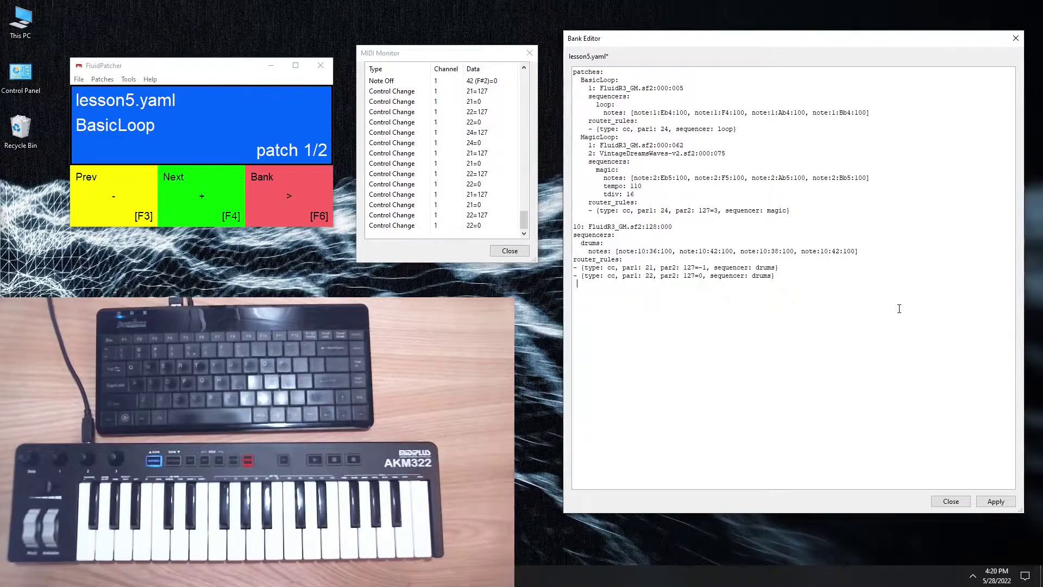
type("- ")
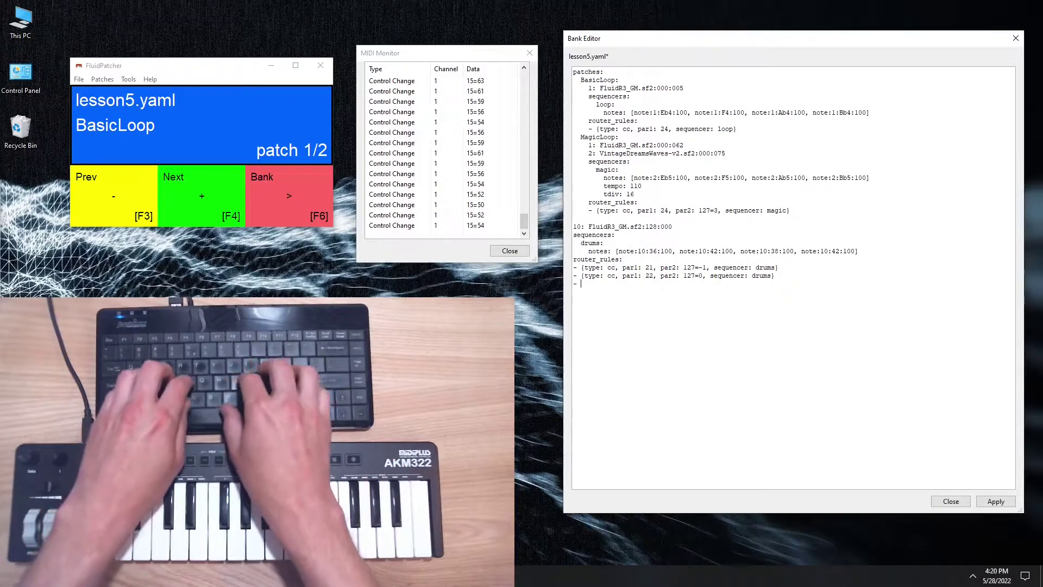
type("{type")
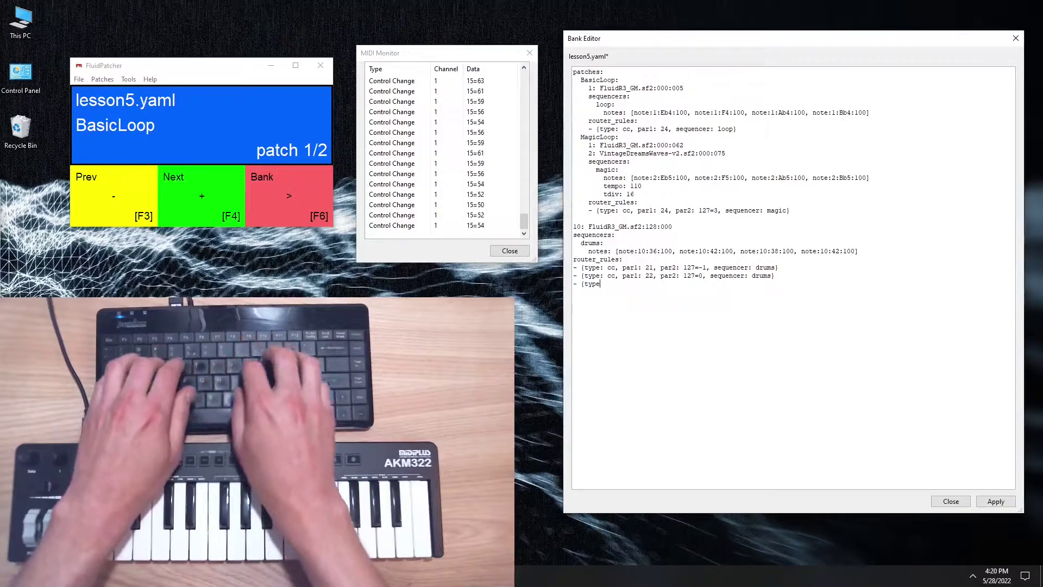
type(": cc, par1: 15, par2: 0-127")
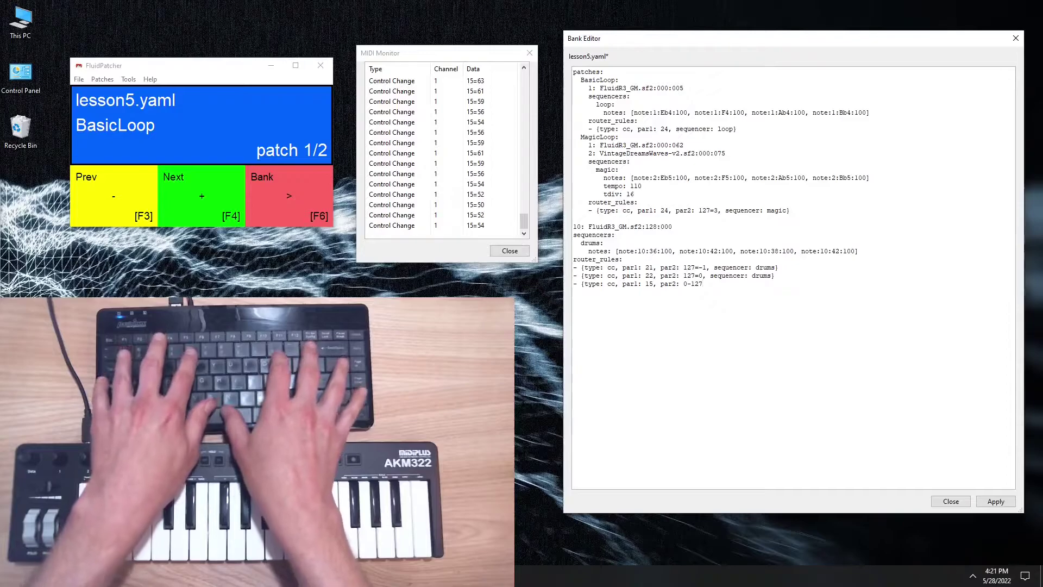
type("=50-")
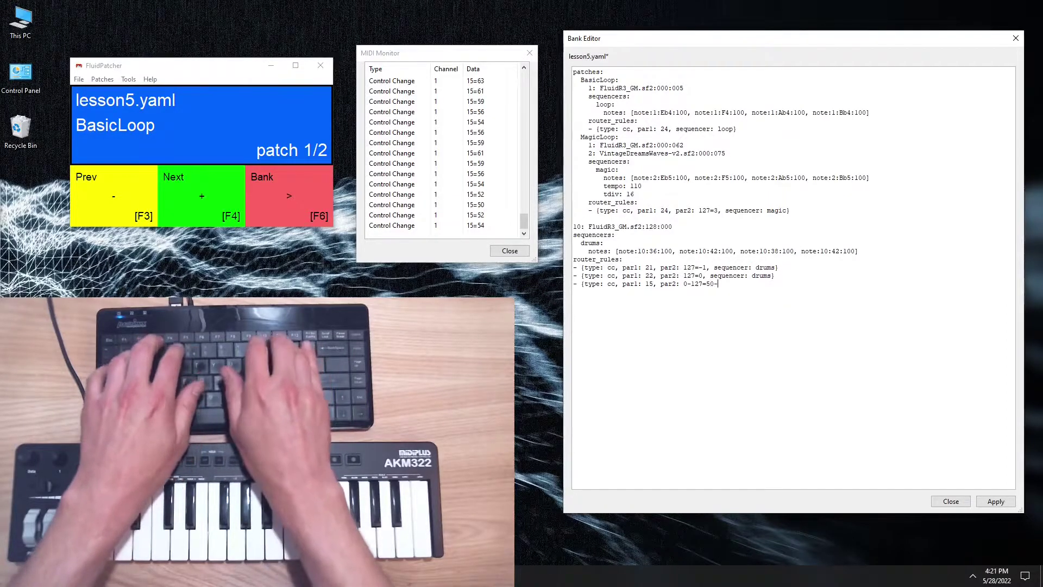
type("200, tempo:")
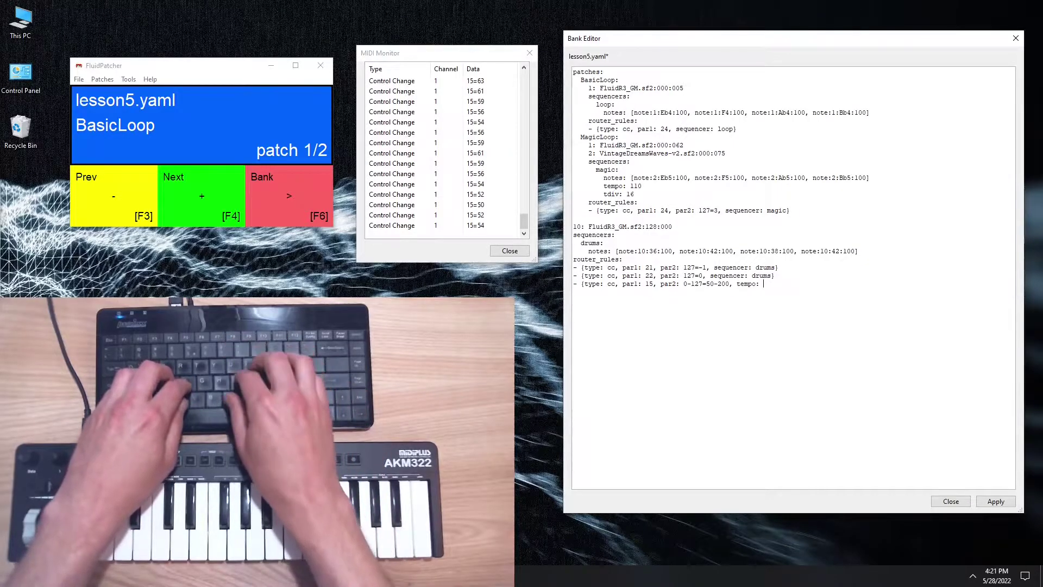
type(" dru")
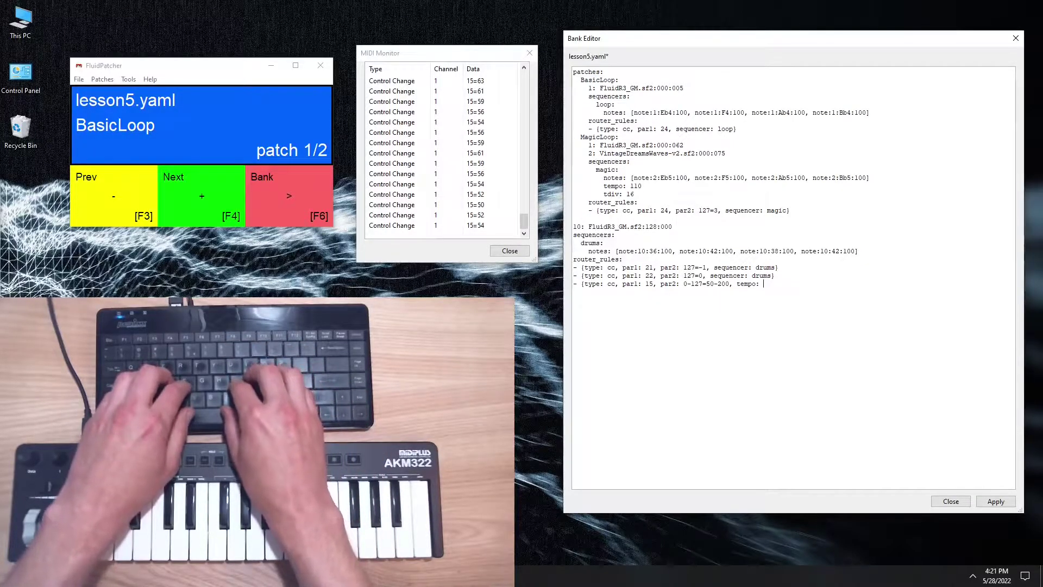
type("ms}")
key("Return")
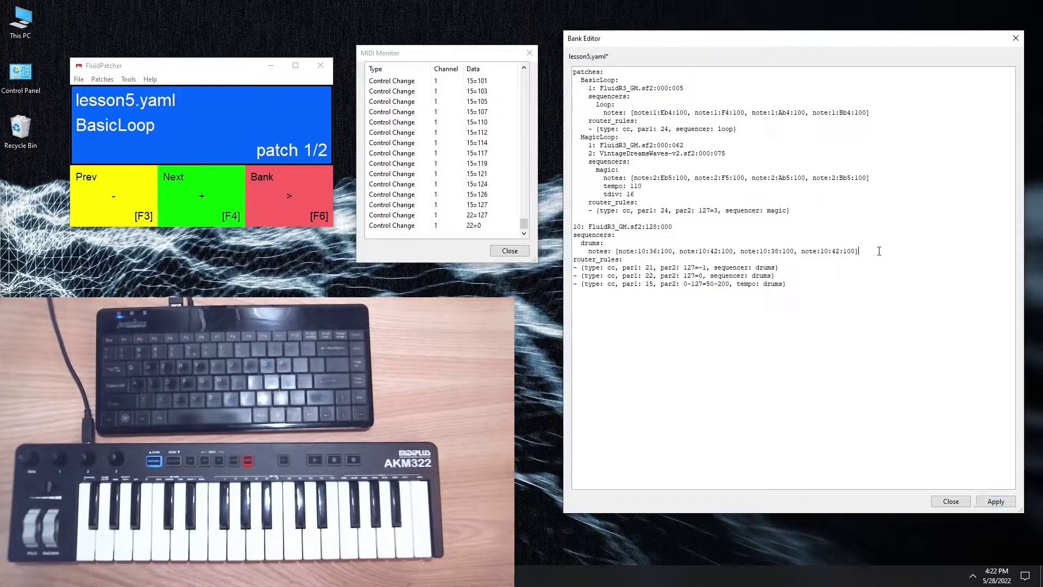
Step: Add a 'swing: 0.66' line under the drums notes
key("Return")
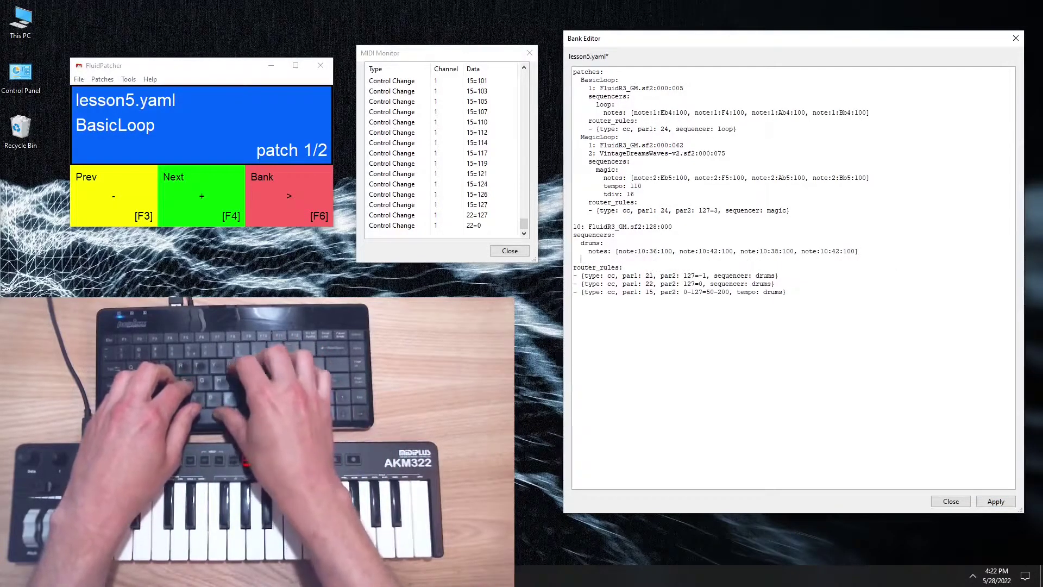
type("swing:")
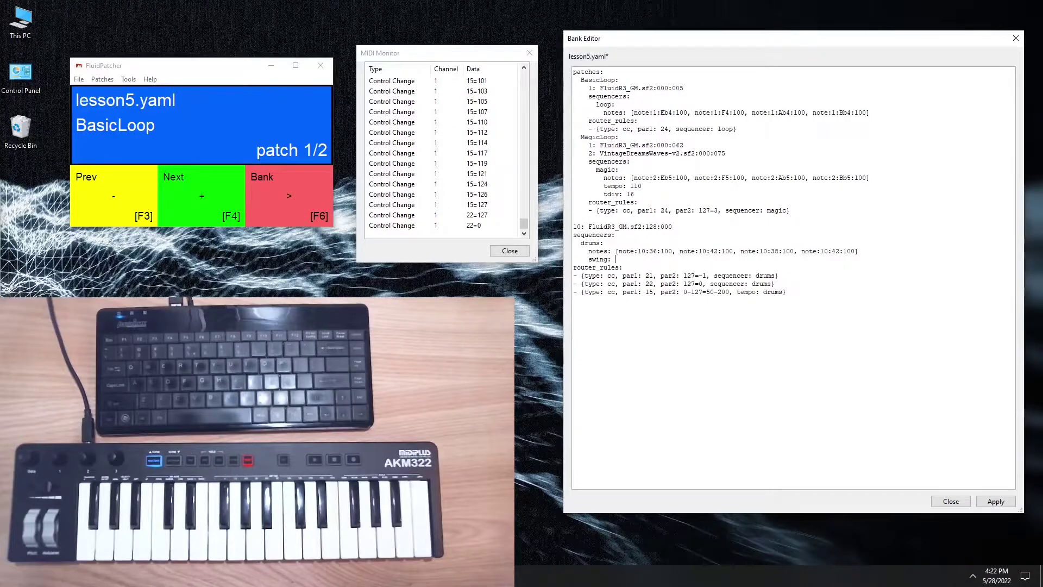
type("0.5")
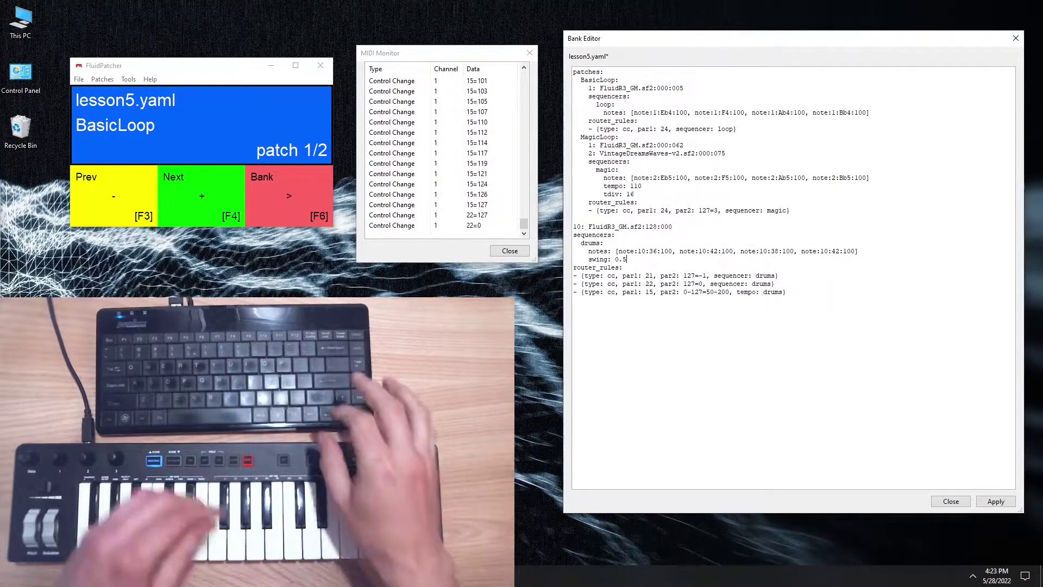
key("BackSpace")
type("66")
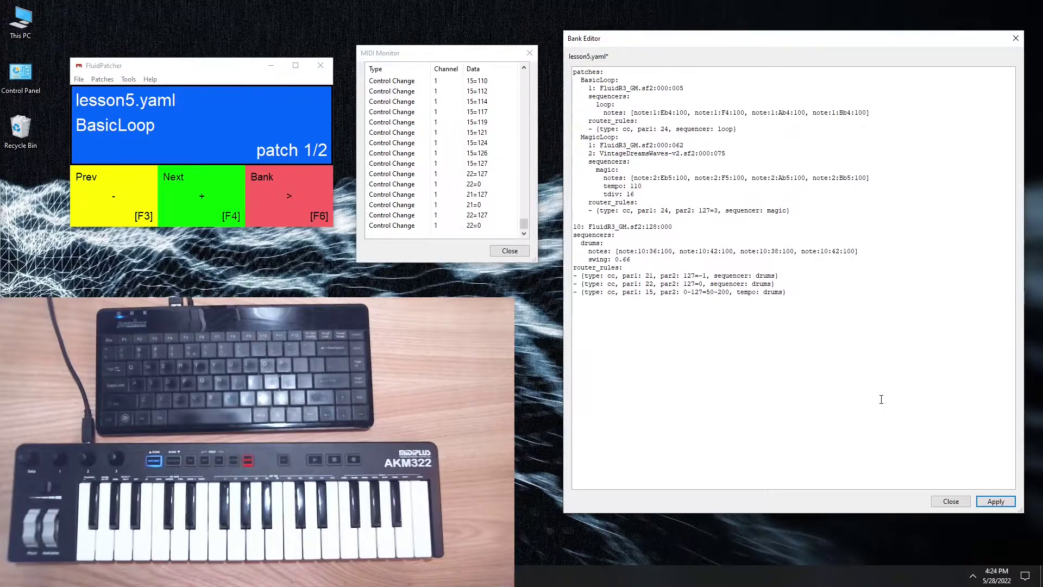
Step: Add a hihat sequencer with four note:10:42:100 hits and swing 0.66
key("Return")
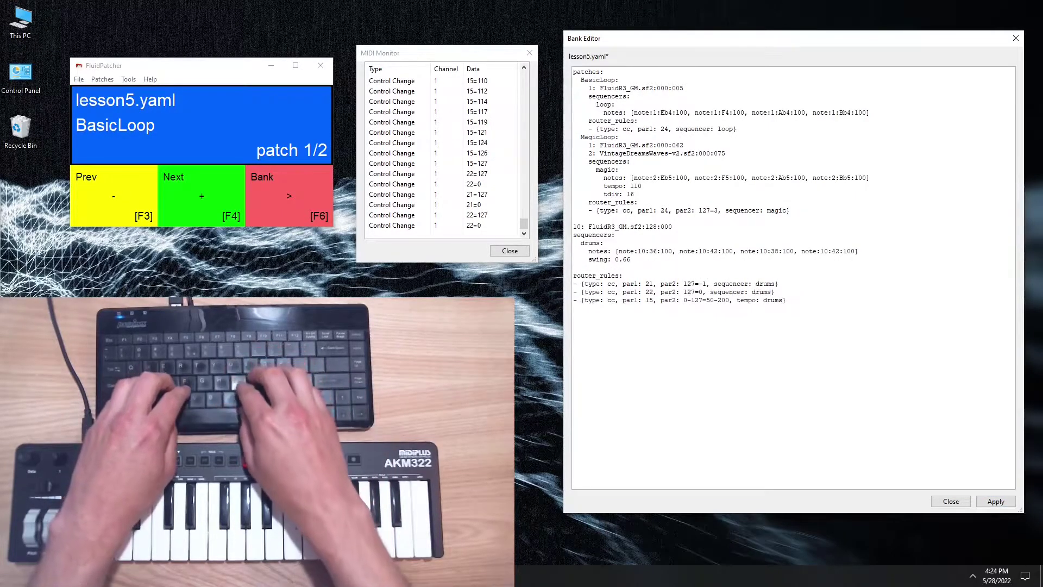
type("hihat:")
key("Return")
type("notes: [note:10:42:100, ")
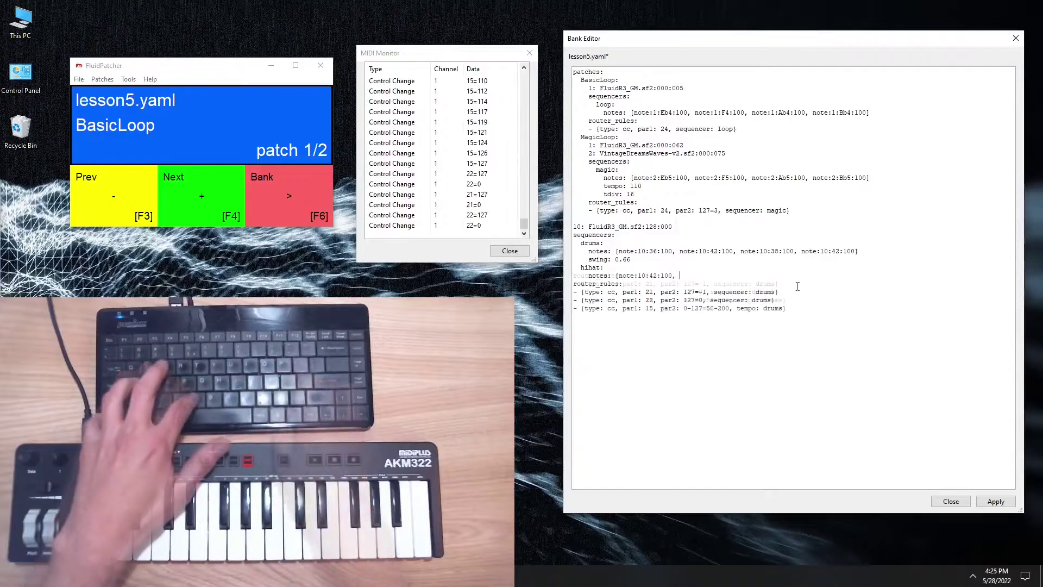
type("note:10:42:100, note:10:42:100, note:10:42:100, note:10:42:100")
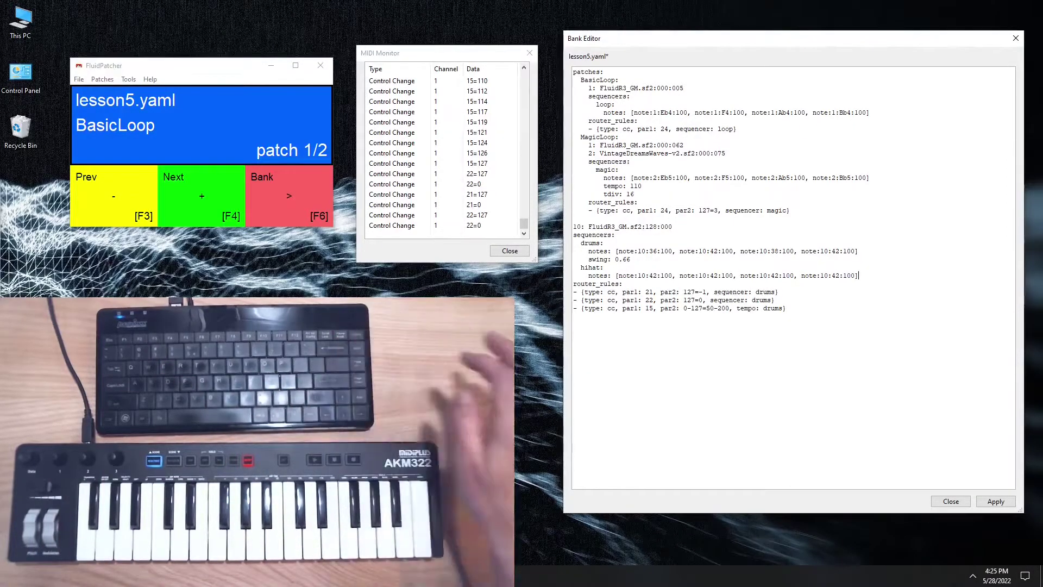
key("BackSpace")
type("]")
key("Return")
type("swing: 0.66")
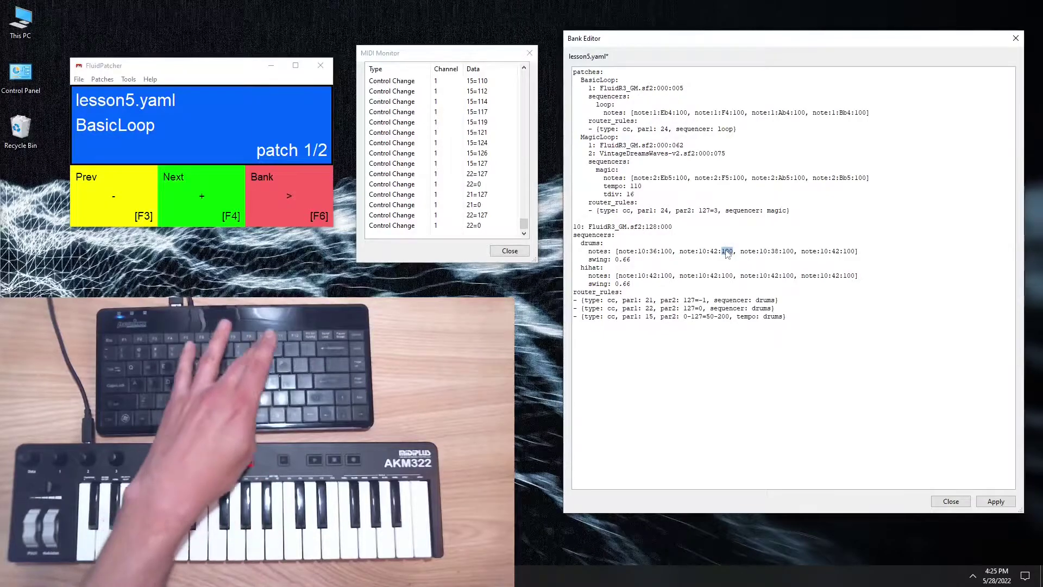
type("0")
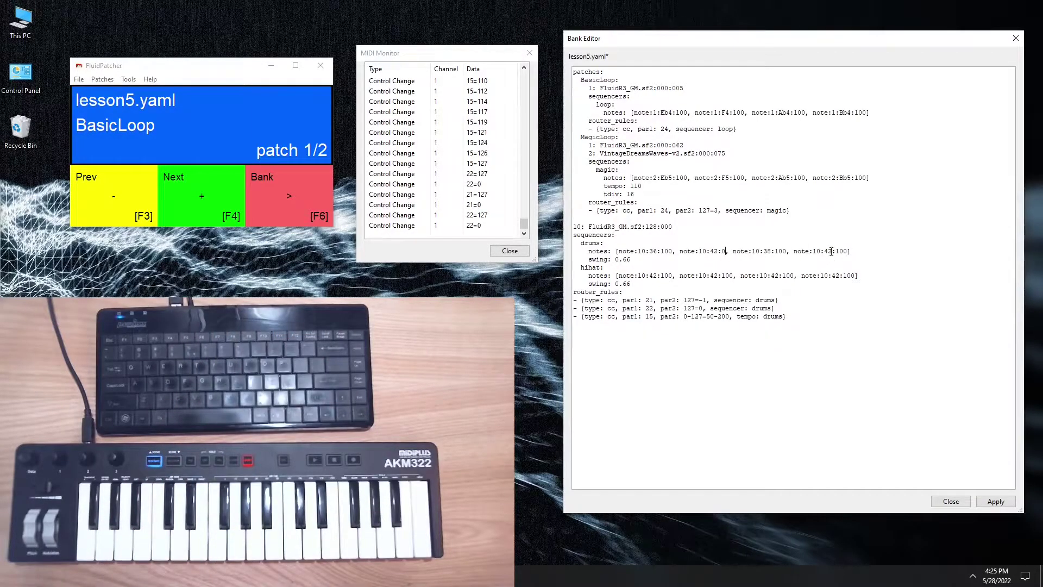
Step: Replace the 42 notes in the drums pattern with 0 to make rests
double_click(714, 251)
type("0")
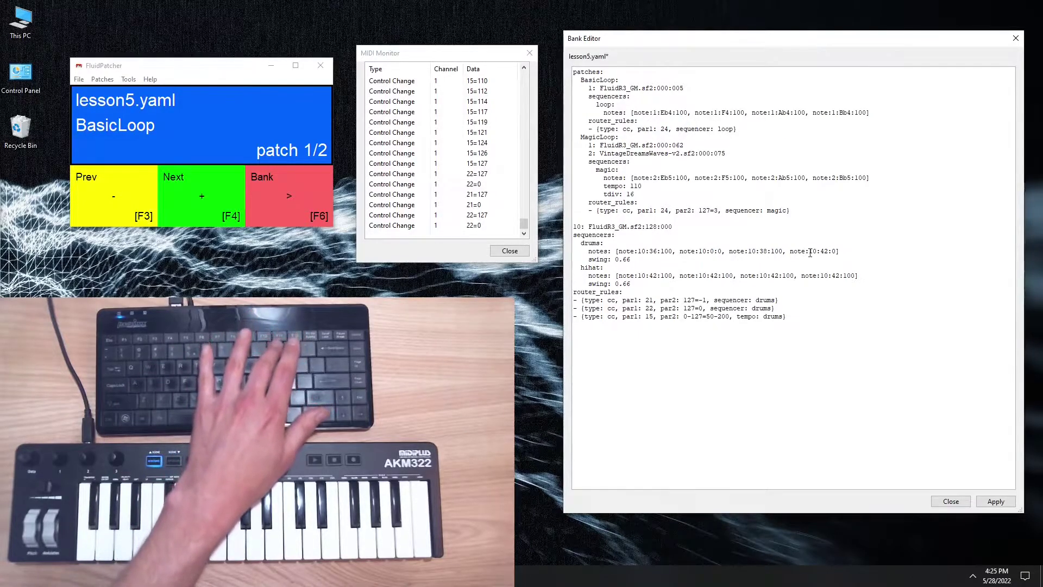
double_click(822, 251)
Step: Finish the last drums rest and duplicate the three drums router rules
type("0")
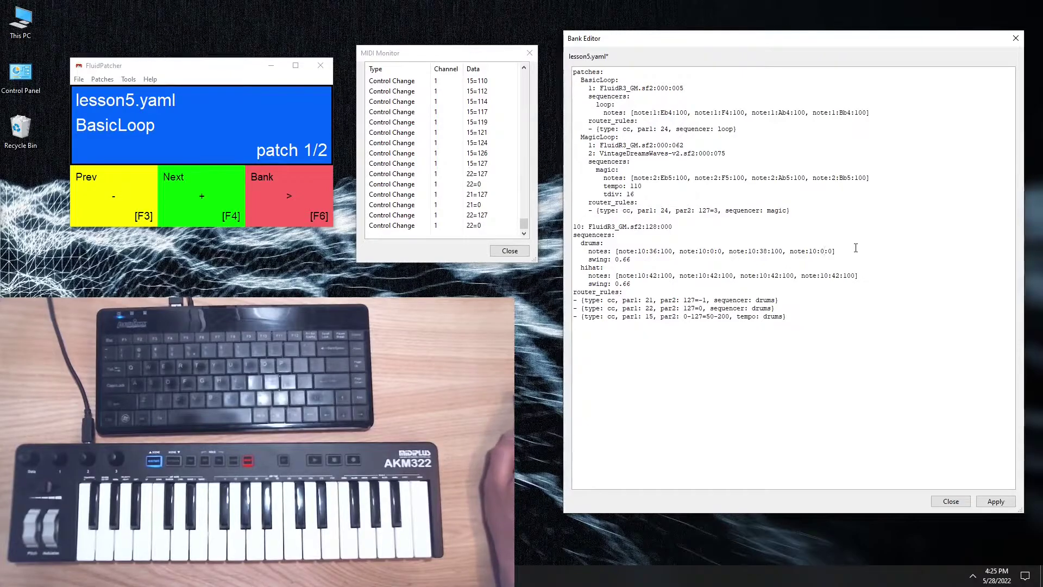
key("Down")
key("Down")
key("Down")
key("Down")
key("Down")
key("Down")
key("Home")
key("shift+Down")
key("shift+Down")
key("shift+Down")
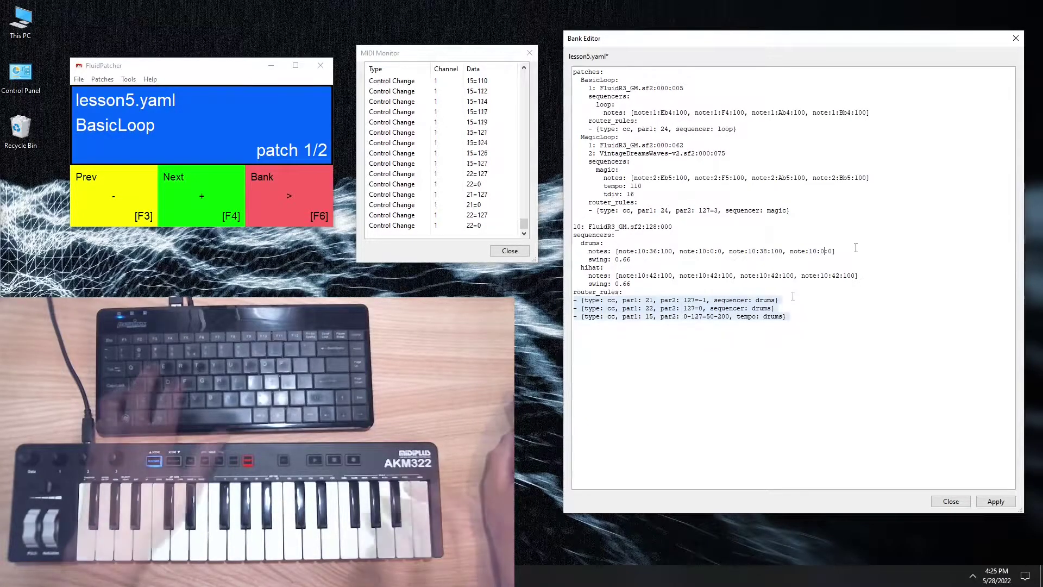
key("ctrl+c")
key("Right")
key("ctrl+v")
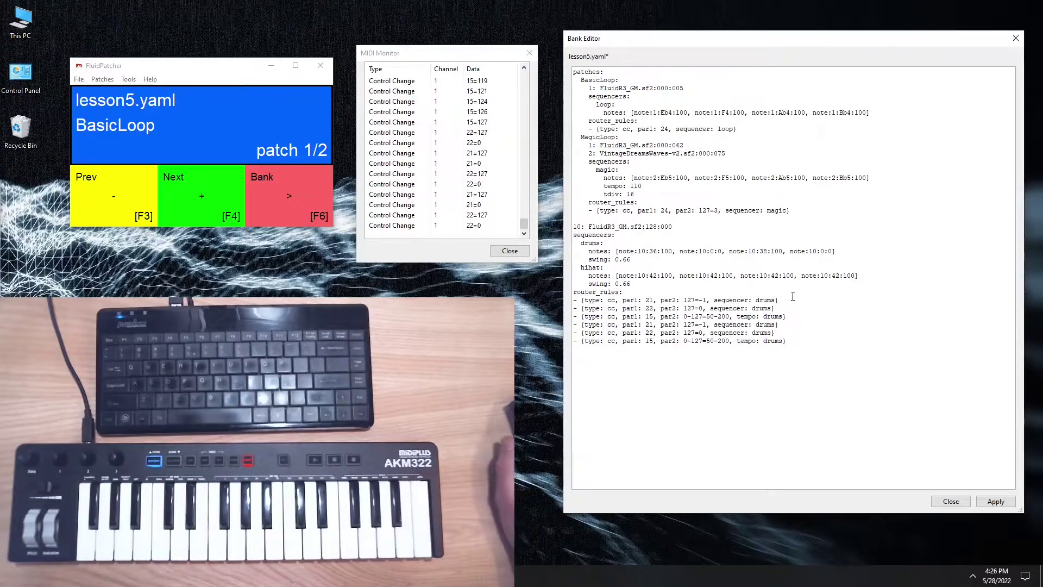
Step: Retarget the copied router rules from drums to hihat
key("Up")
key("Up")
key("Up")
key("End")
key("Left")
key("ctrl+shift+Left")
type("hihat")
key("Down")
key("End")
key("Left")
key("ctrl+shift+Left")
type("hihat")
key("Down")
key("End")
key("Left")
key("ctrl+shift+Left")
type("hihat")
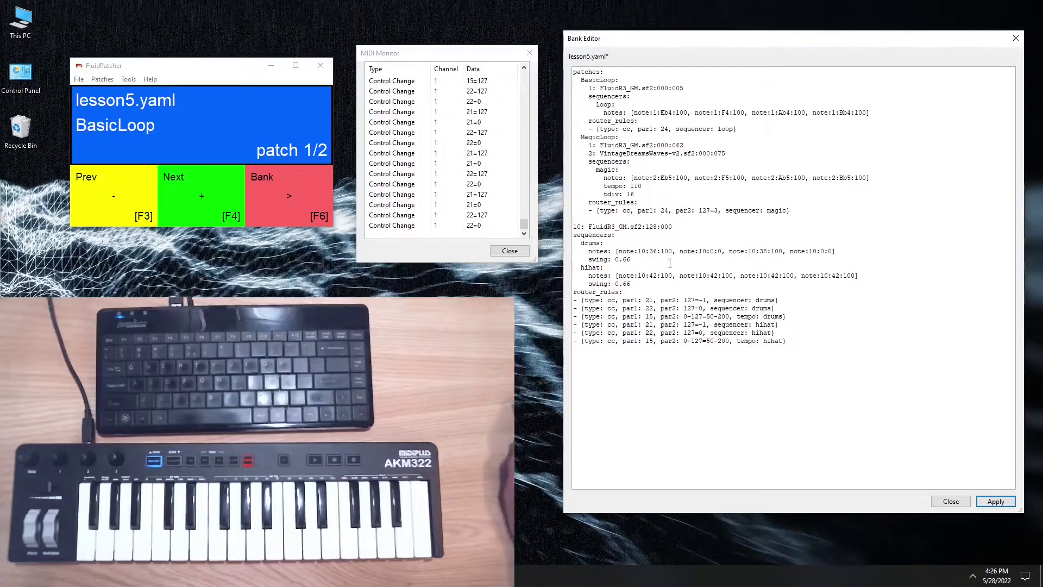
Step: Paste a second bar of drums notes and make its second step a kick 36
key("ctrl+v")
key("Return")
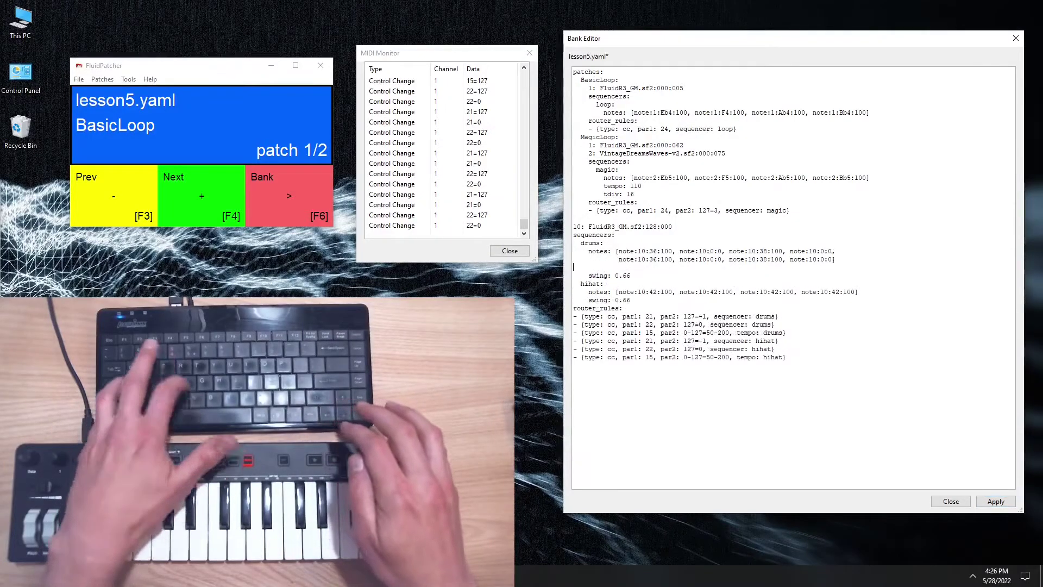
key("BackSpace")
left_click(715, 259)
key("BackSpace")
type("36")
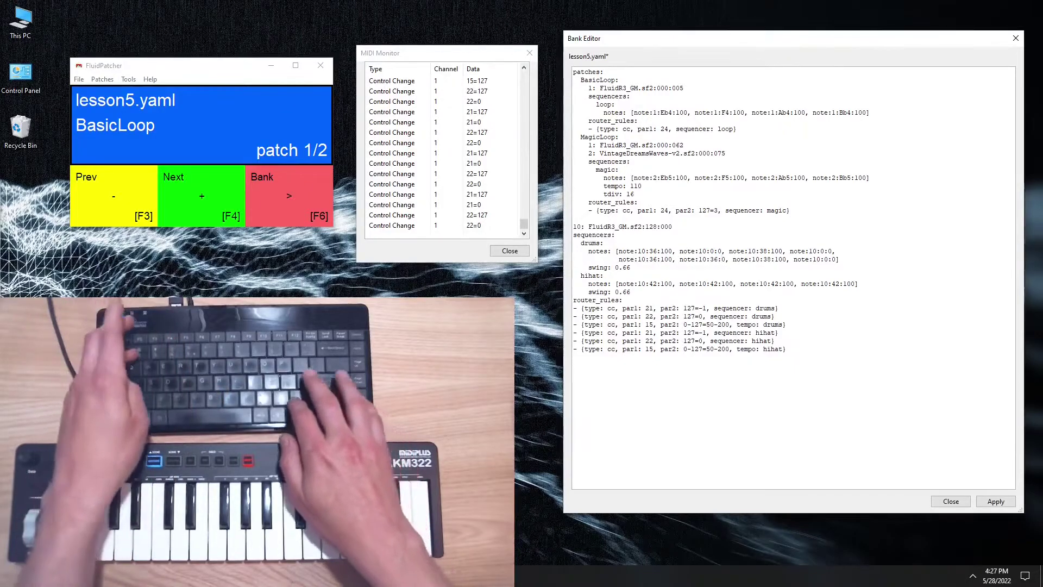
key("Right")
type("10")
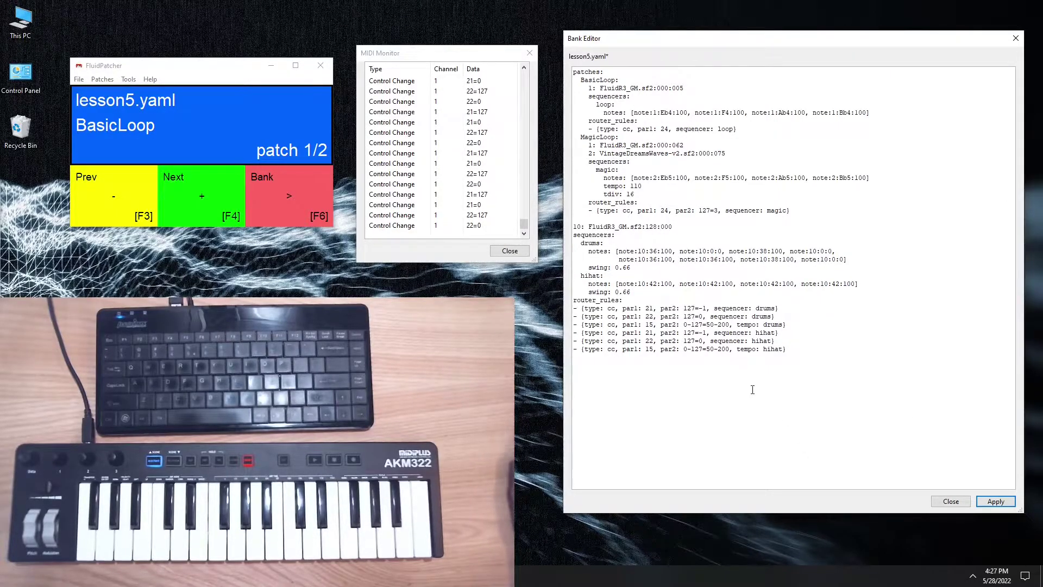
Step: Set the four hihat velocities to 120, 80, 120, 80
key("BackSpace")
type("2")
key("BackSpace")
key("BackSpace")
key("BackSpace")
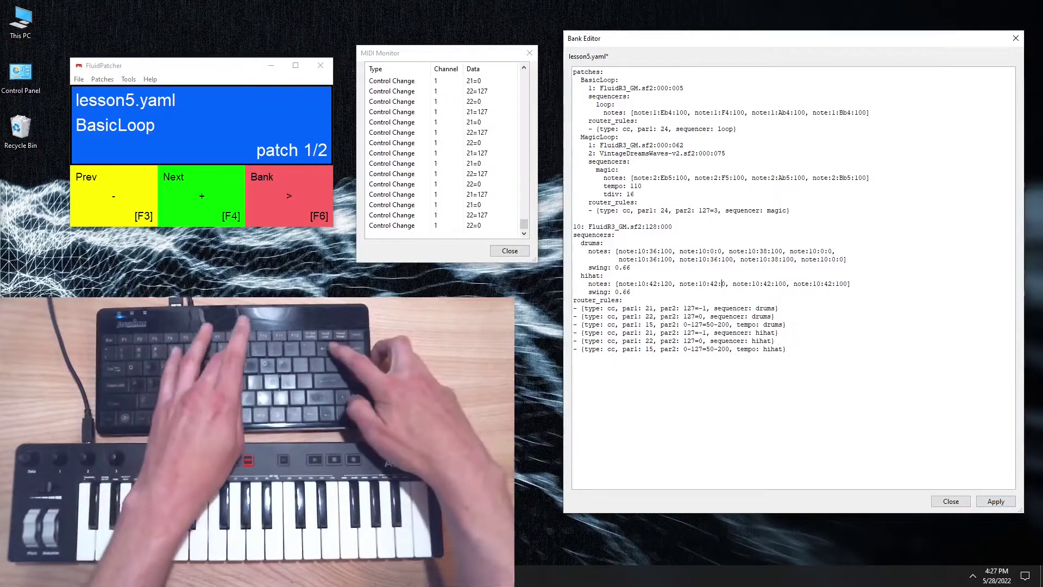
type("80")
key("Right")
key("Right")
key("Right")
key("Right")
key("Right")
key("Right")
key("Right")
key("Right")
key("Right")
key("Right")
key("Right")
key("Right")
key("Right")
key("Right")
key("Right")
key("BackSpace")
type("2")
key("Right")
key("Right")
key("Right")
key("Right")
key("Right")
key("Right")
key("Right")
key("Right")
key("Right")
key("Right")
key("Right")
key("Right")
key("Right")
key("Right")
key("Right")
key("Right")
key("BackSpace")
key("BackSpace")
type("8")
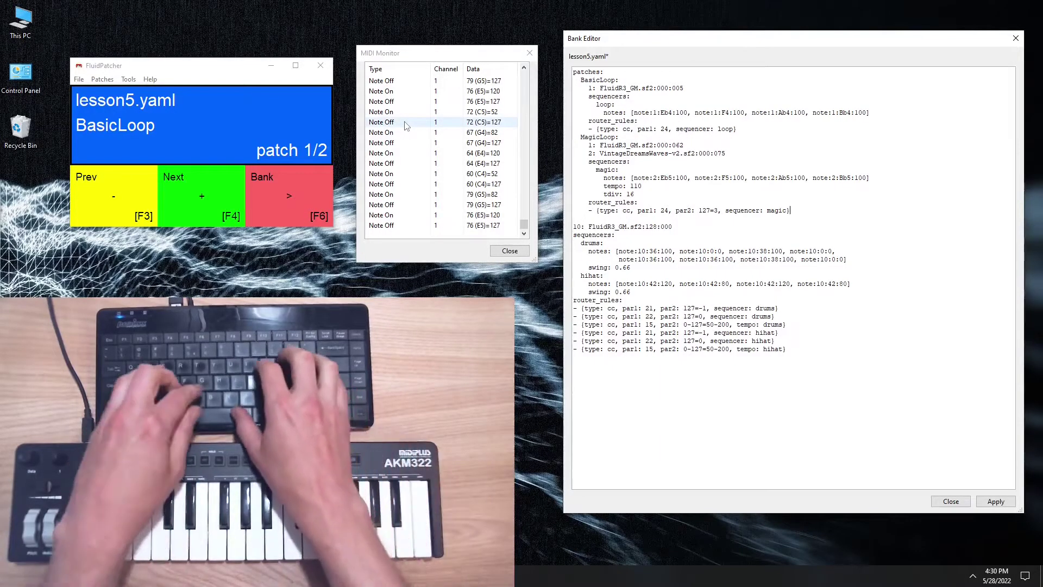
Step: Create a Scales patch using the Yamaha Grand Piano preset on channel 2
key("Return")
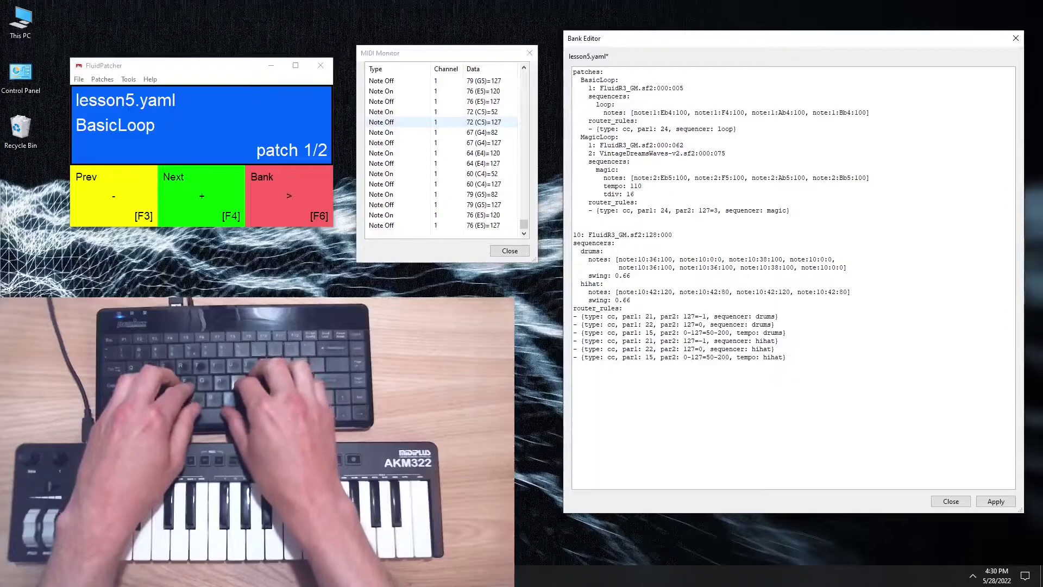
type("s")
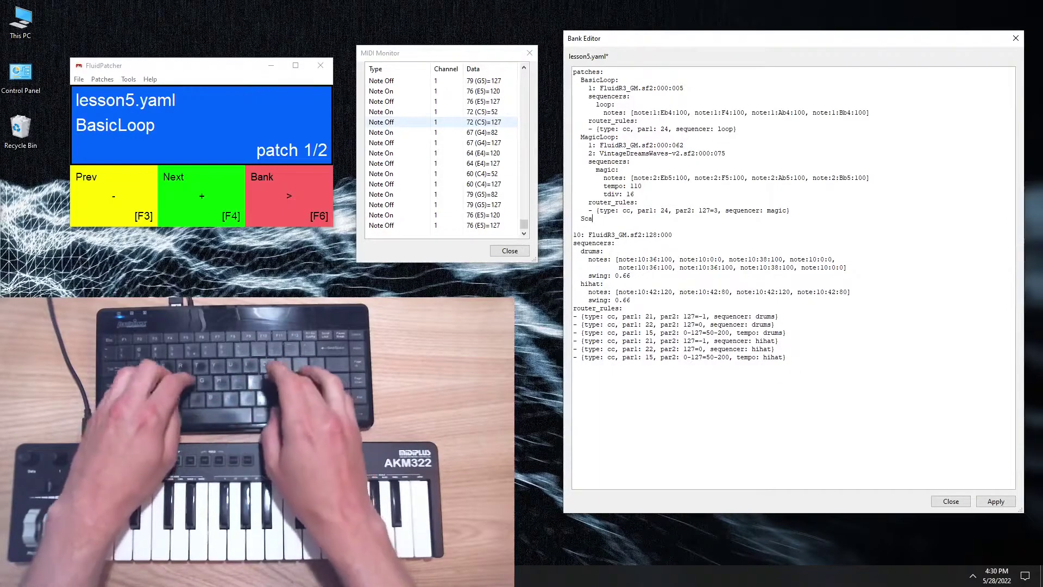
type("les:")
key("Return")
type("2:")
key("ctrl+p")
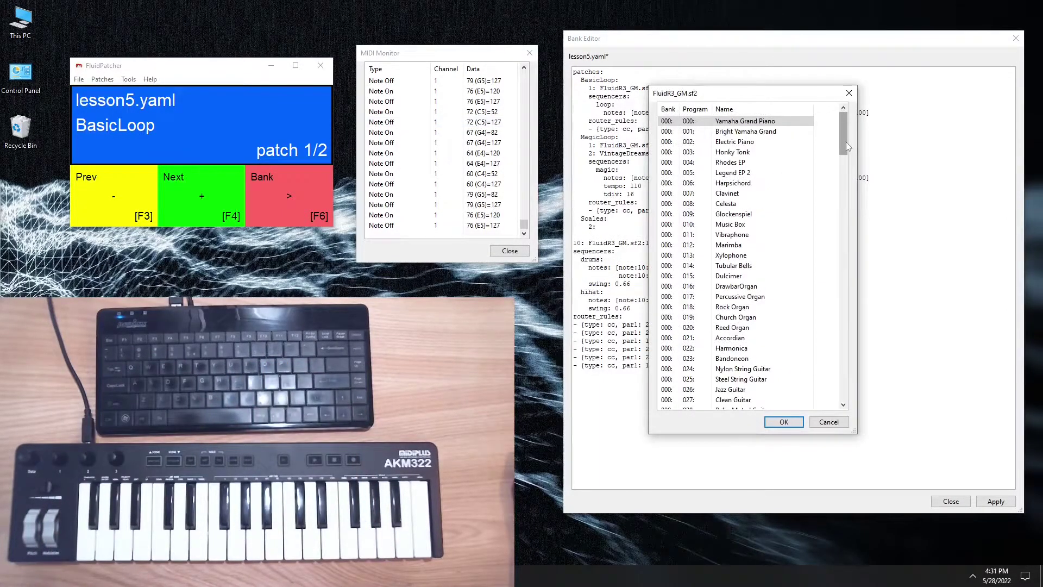
double_click(767, 121)
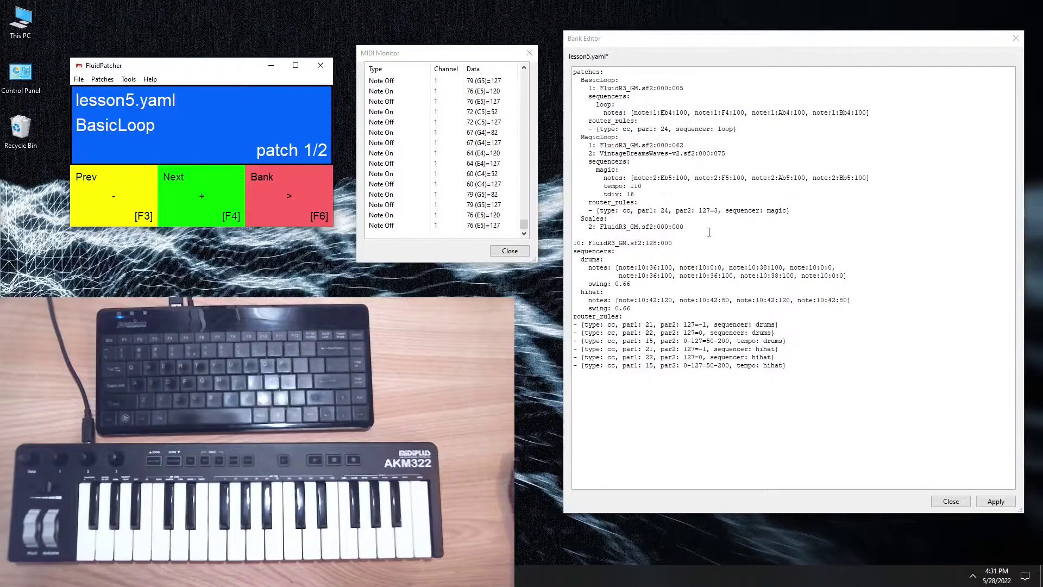
left_click(796, 232)
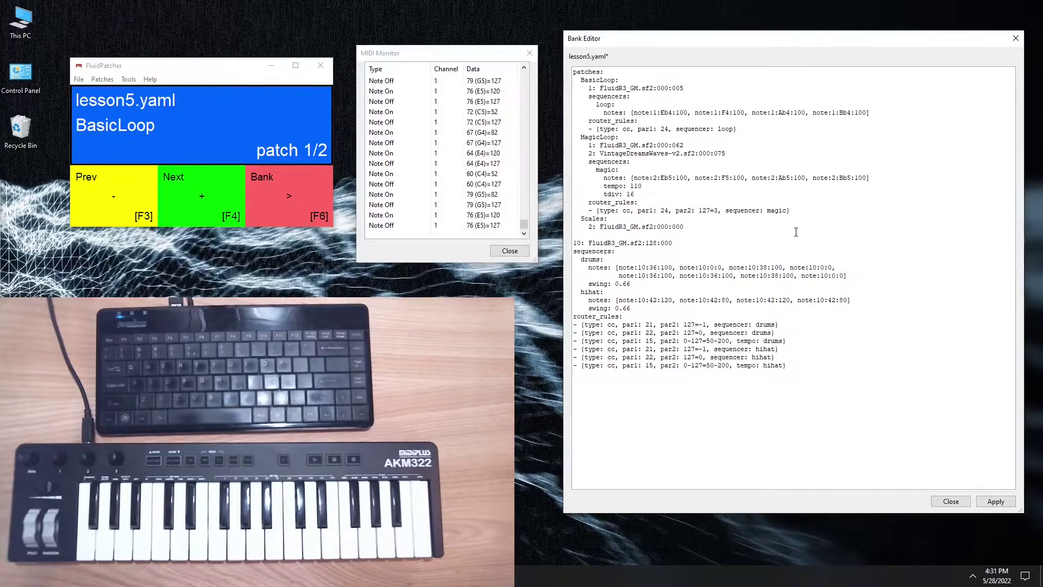
Step: Add an arpeggiator named peggy with tdiv 5 to Scales
key("Return")
type("arpeggiators:")
key("Return")
type("peggy")
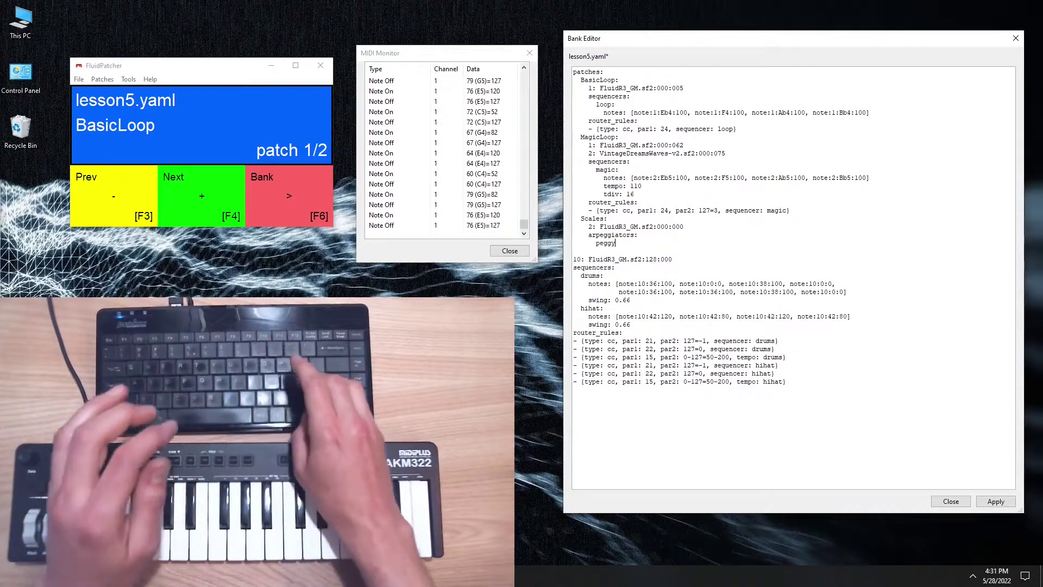
type(":")
key("Return")
type("tdiv: ")
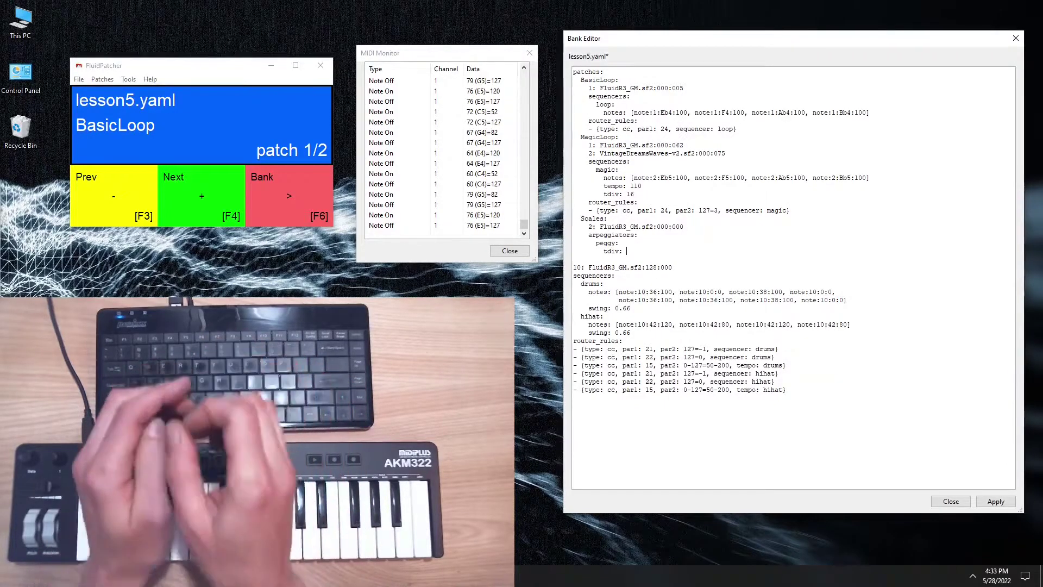
type("5")
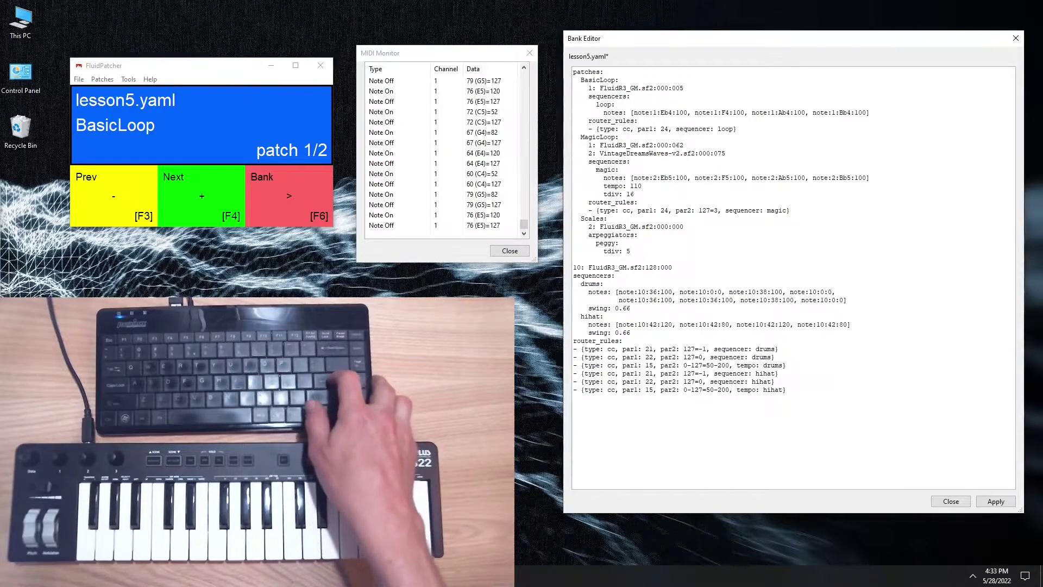
Step: Route channel-1 notes to peggy with a router rule, then save and apply the bank
key("Return")
type("router_rules:")
key("Return")
type("- {type: note")
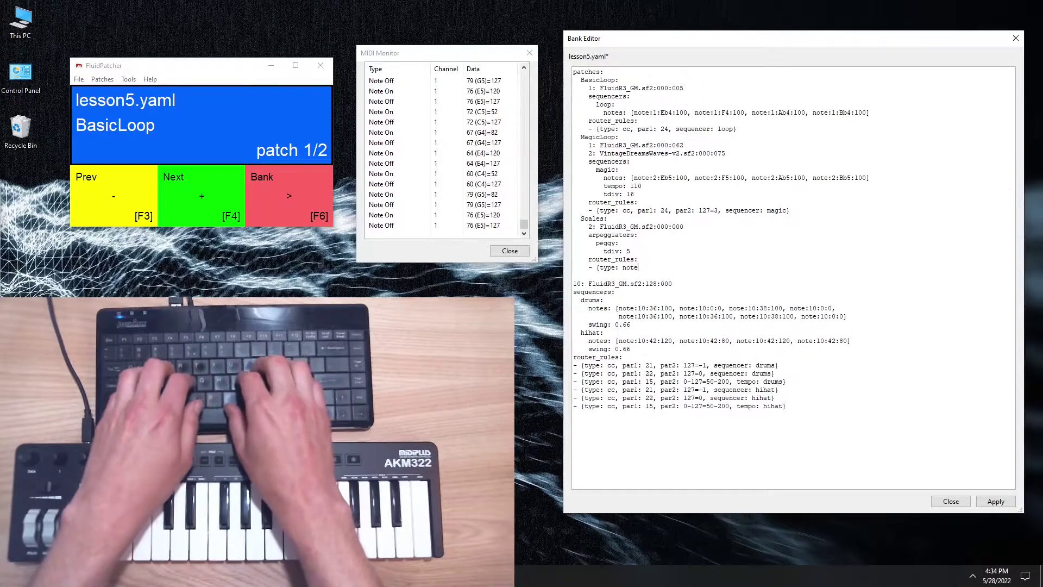
type(", chan: 1=2, arpeggiator: peggy")
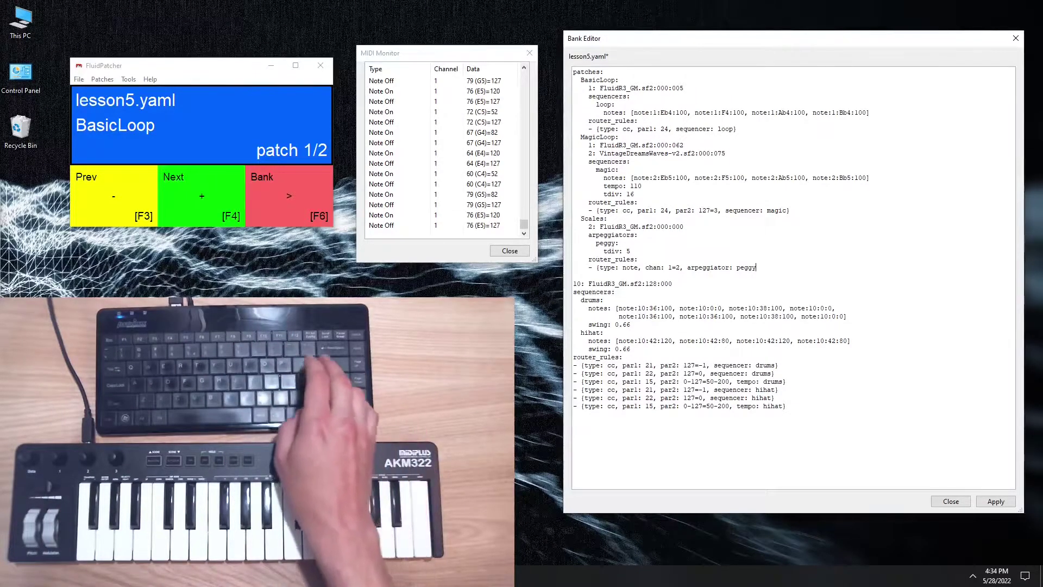
key("ctrl+s")
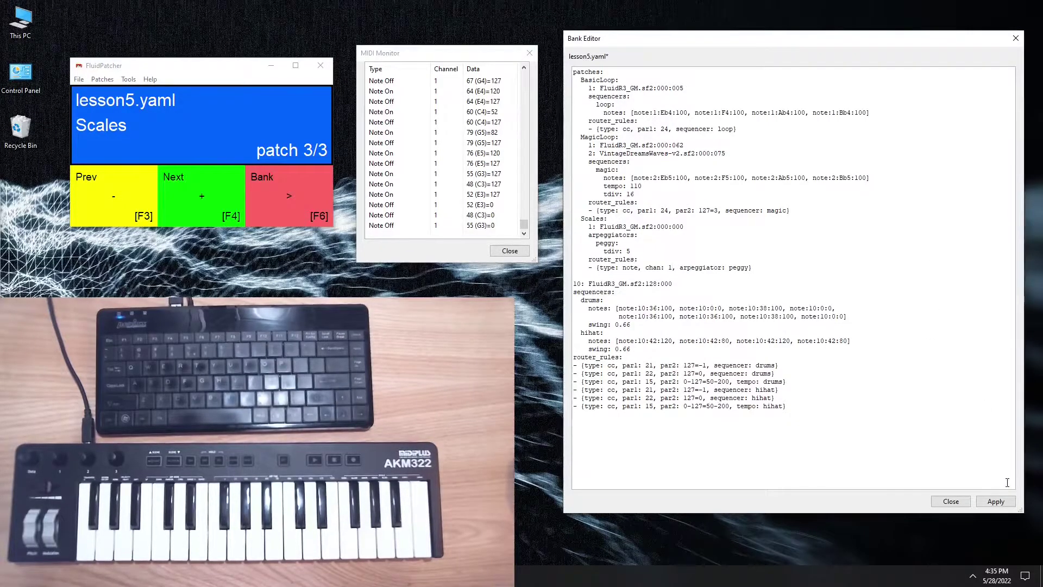
left_click(997, 504)
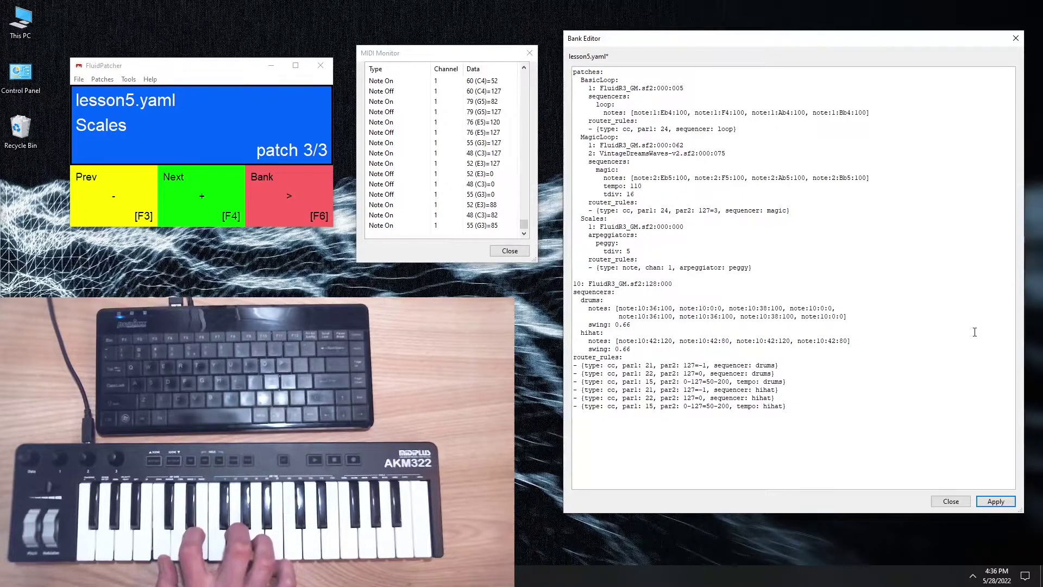
left_click(793, 265)
Step: Change the peggy rule to chan 1=2 and put the Scales preset on channel 2
key("Left")
key("Left")
key("Left")
key("Left")
key("Left")
key("Left")
key("Left")
key("Left")
key("Left")
key("Left")
key("Left")
key("Left")
key("Left")
key("Left")
key("Left")
key("Left")
key("Left")
key("Left")
key("Left")
key("Left")
type("=2")
key("Up")
key("Up")
key("Up")
key("Up")
key("Up")
key("Home")
key("Right")
key("Right")
key("Right")
key("Right")
key("shift+Right")
type("2")
Step: Add a sergei arpeggiator below peggy's tdiv line
key("Down")
key("Down")
key("Down")
key("Down")
key("Down")
key("End")
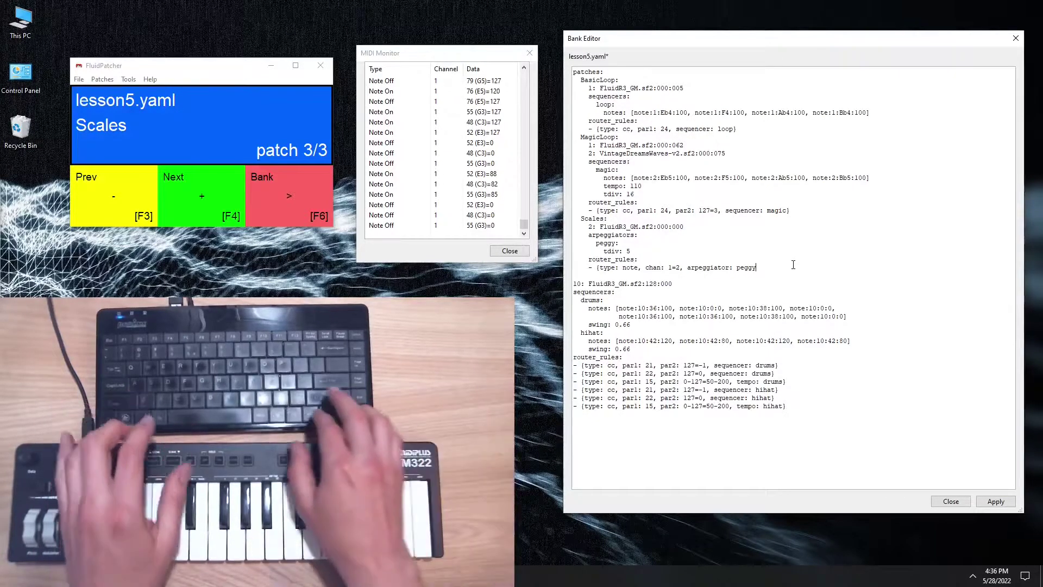
key("Up")
key("Up")
key("End")
key("Return")
type("sergei:")
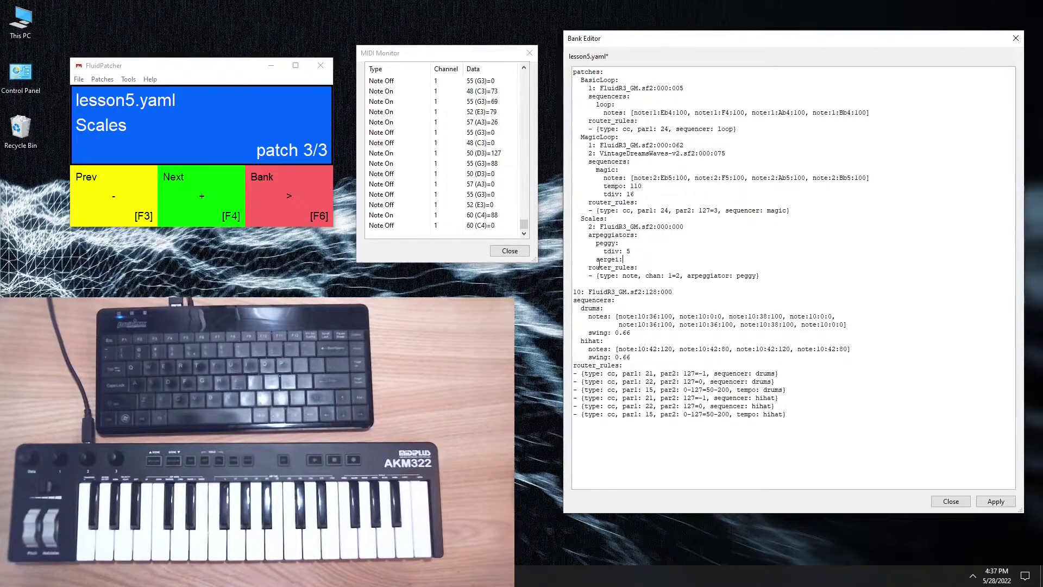
Step: Give the peggy rule a C0-B3 note range and a velocity range mapped to 80
left_click(682, 275)
type("par1: C0- ")
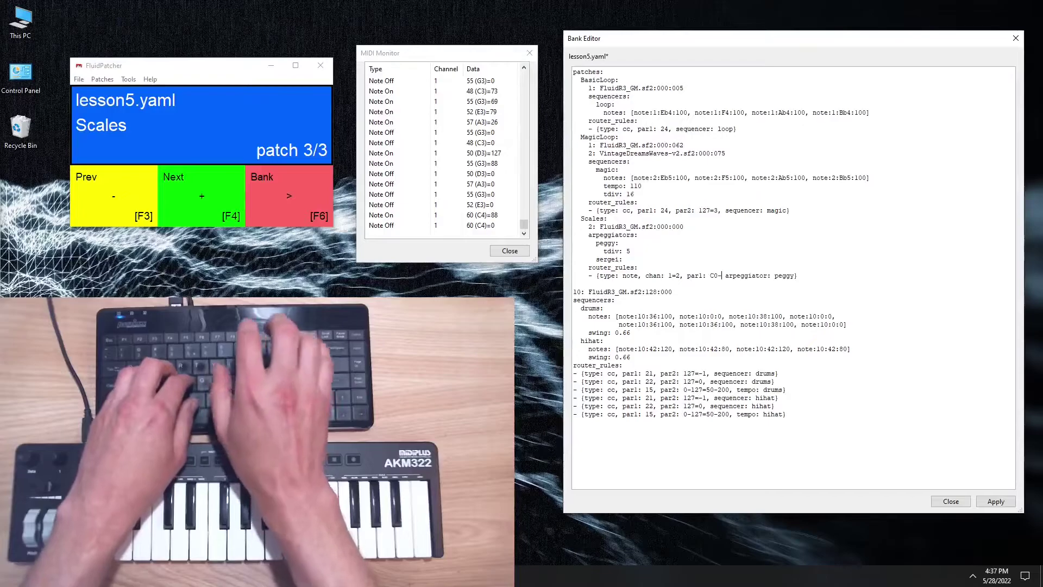
type("B3")
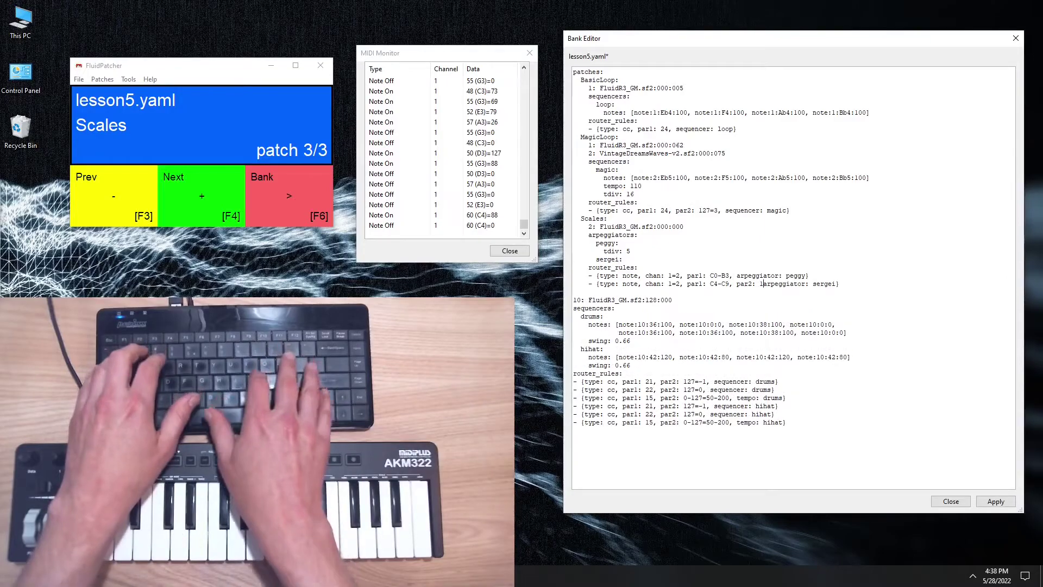
type("-127")
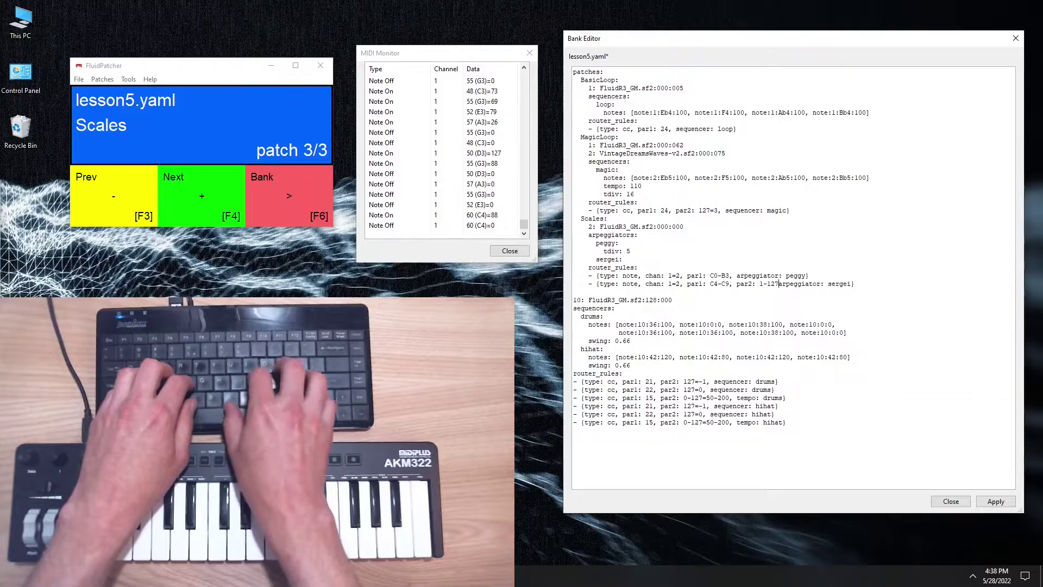
type("=80")
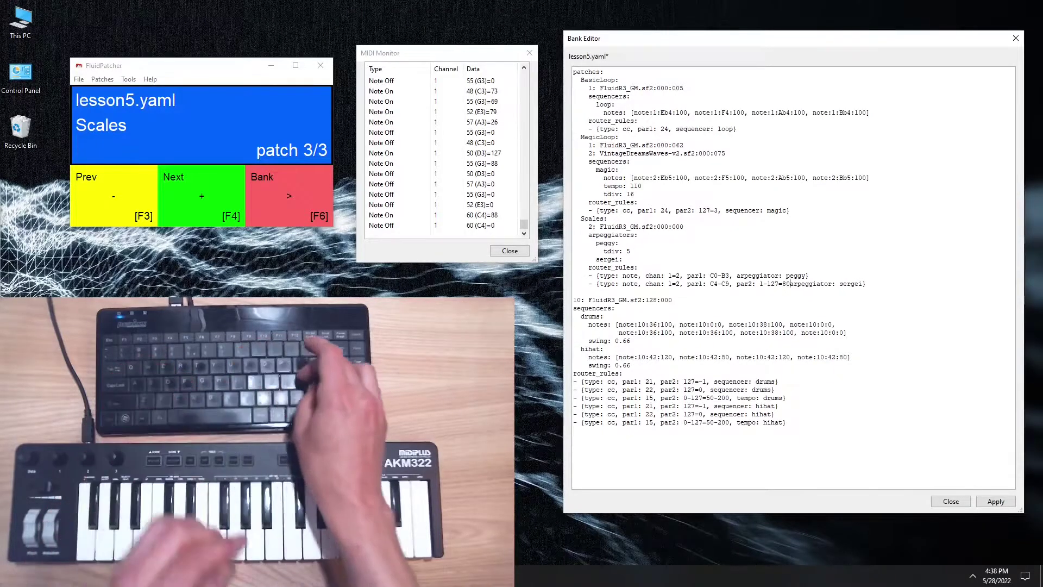
type(",")
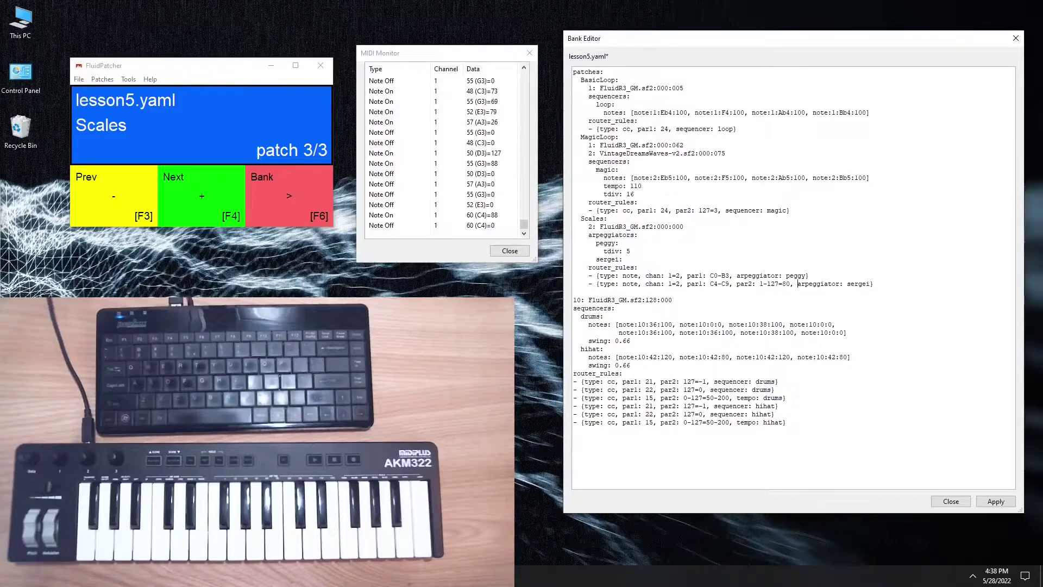
Step: Set sergei to tdiv 12, octaves 3 and style both, then apply the bank
left_click(622, 259)
key("Return")
type("tdiv: 12")
key("Return")
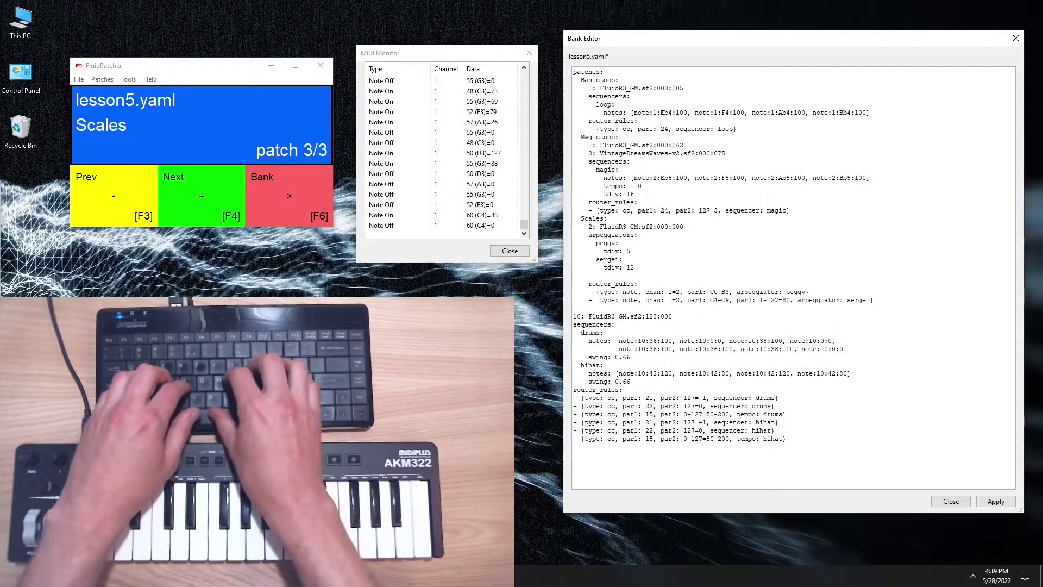
type("o")
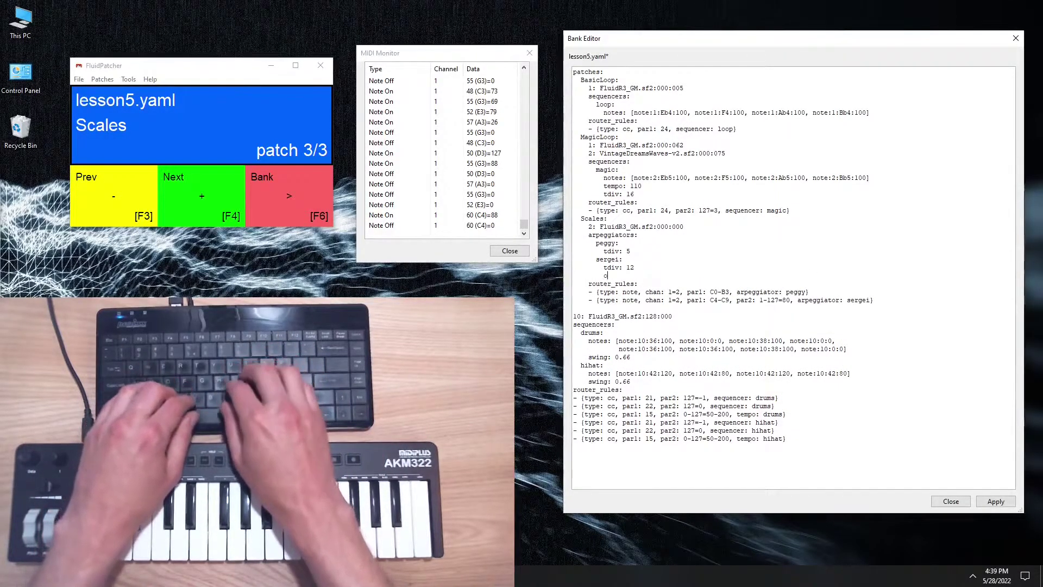
type("ctaves")
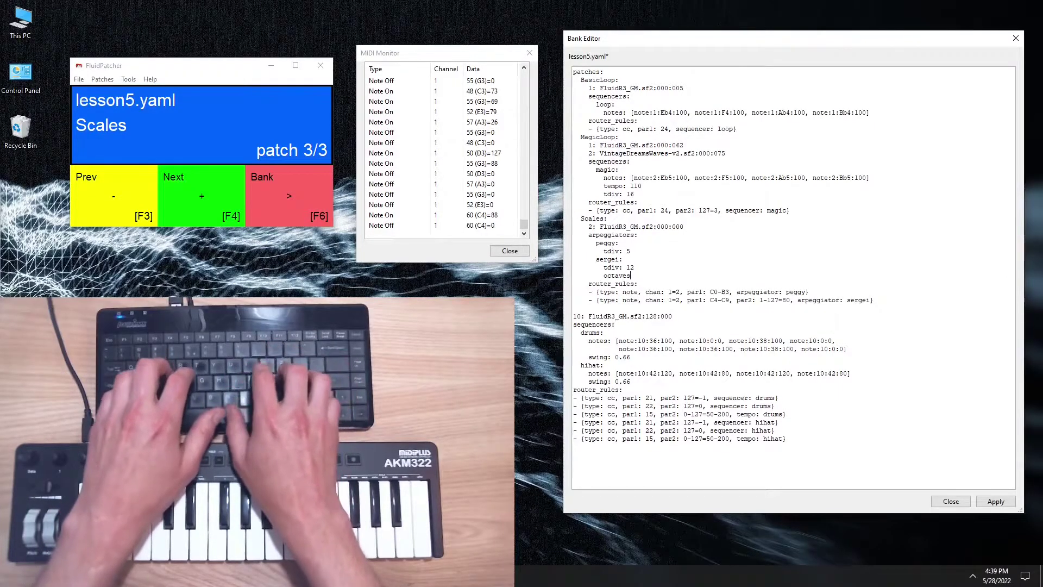
type(": ")
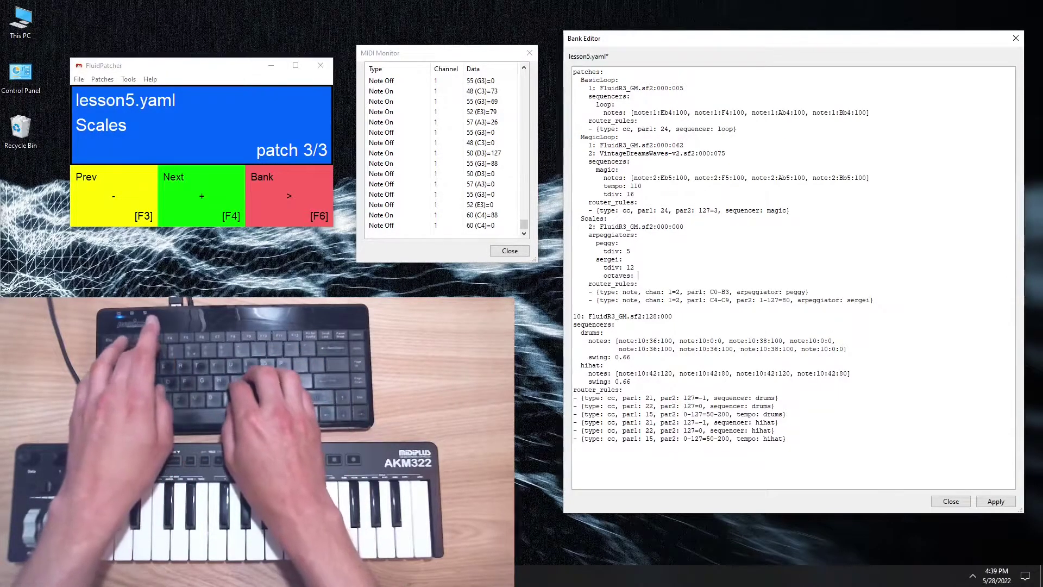
type("3")
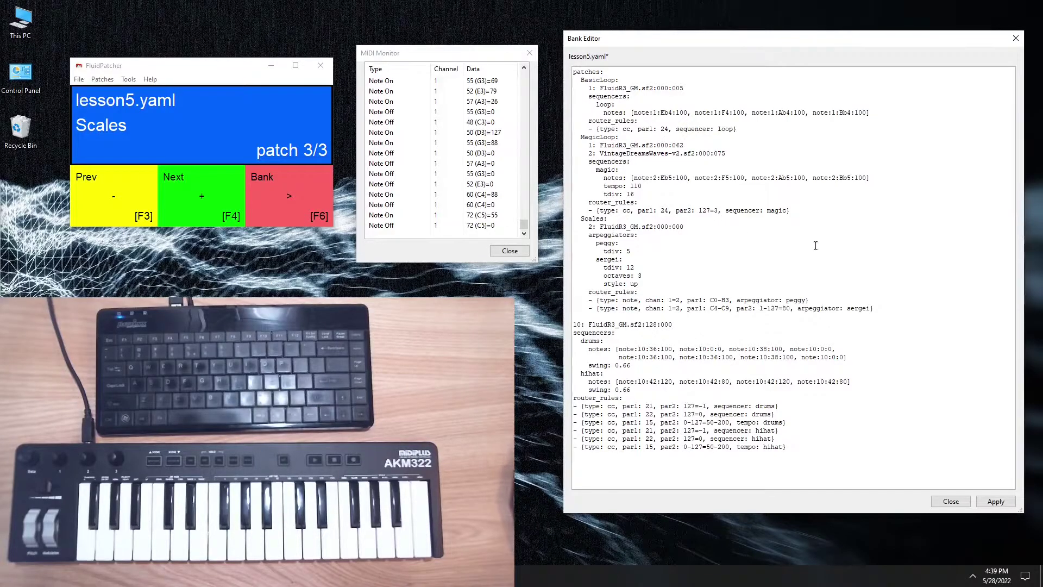
left_click(996, 502)
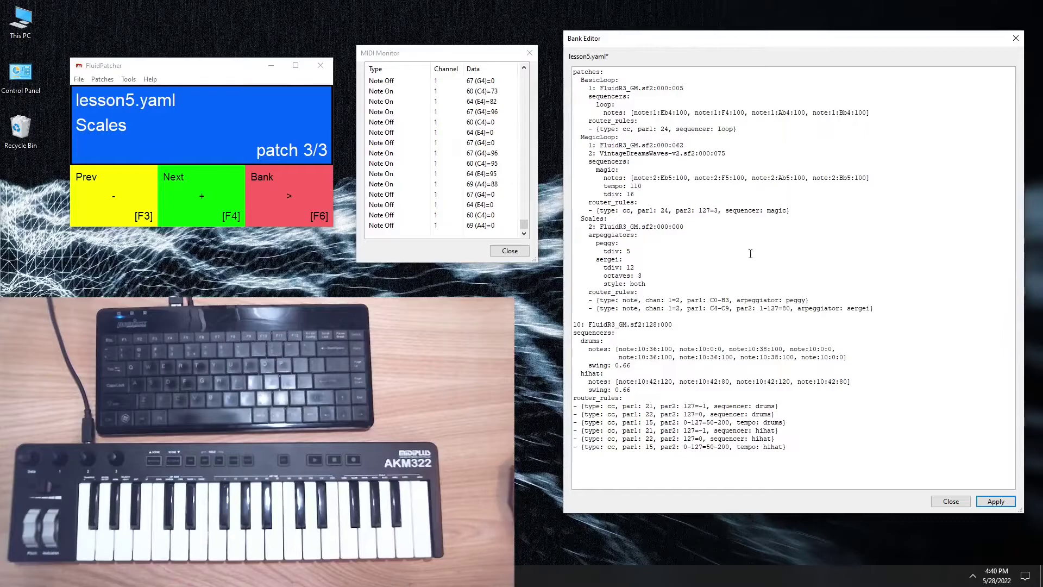
Step: Add 'groove: 1.5' under sergei's style: both line and apply the bank
left_click(662, 284)
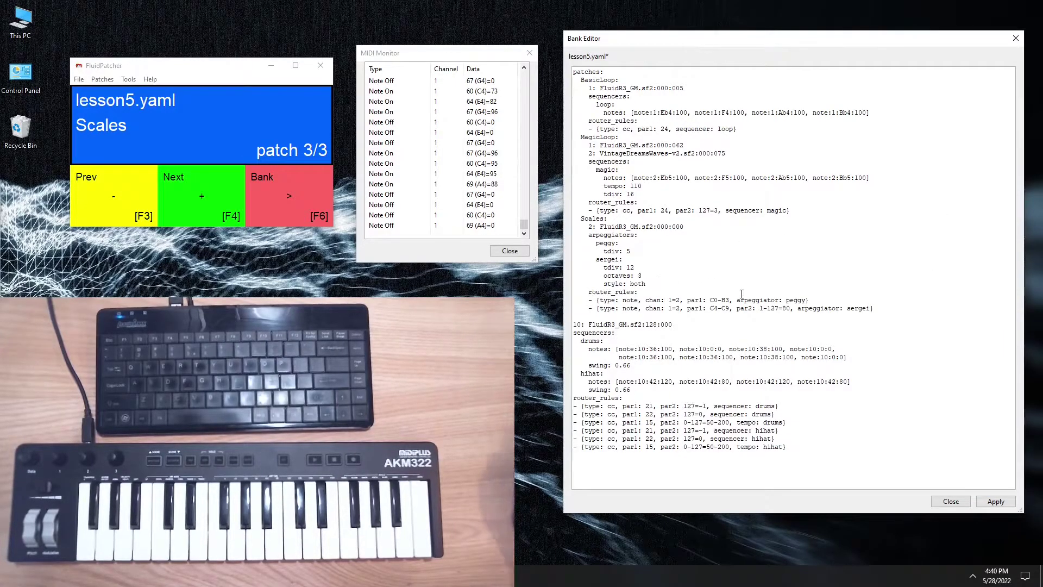
key("Return")
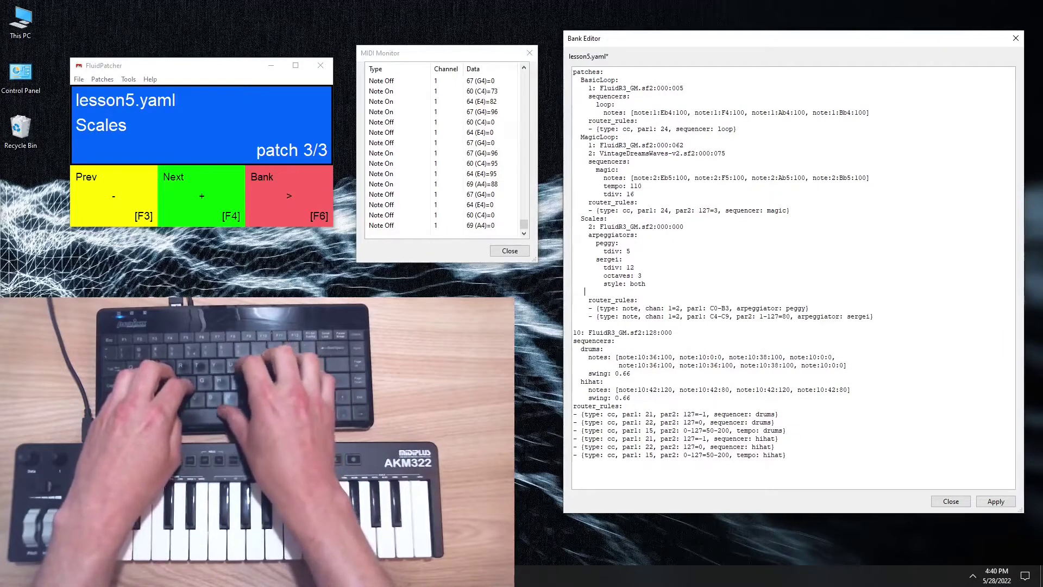
type("groove:")
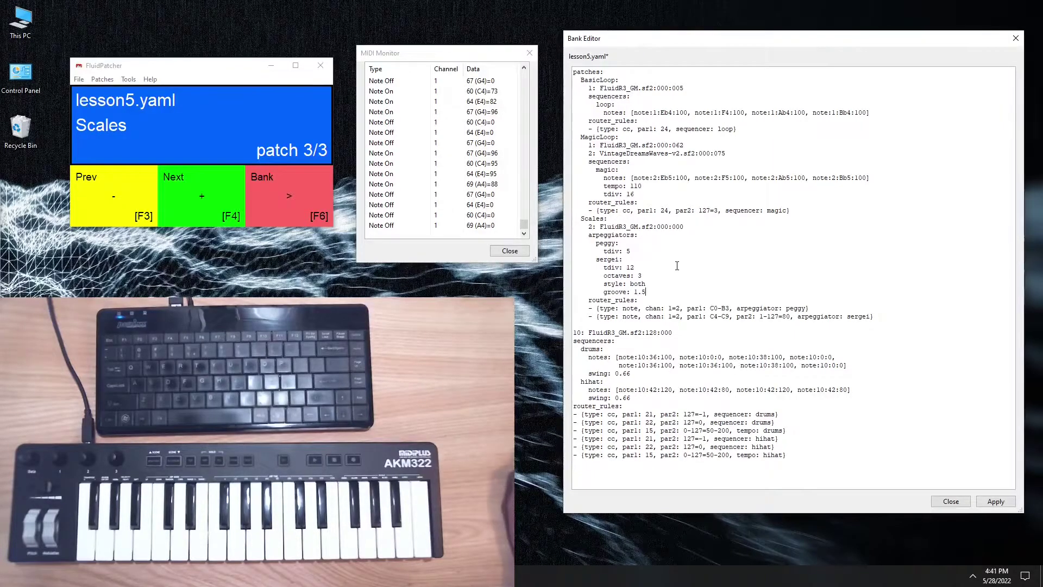
type("1.5")
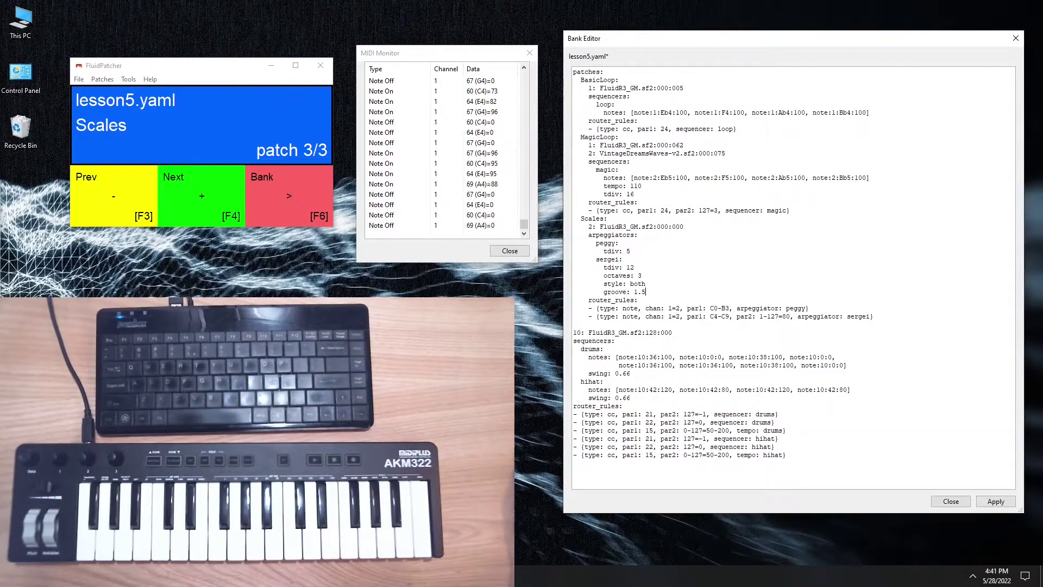
left_click(997, 502)
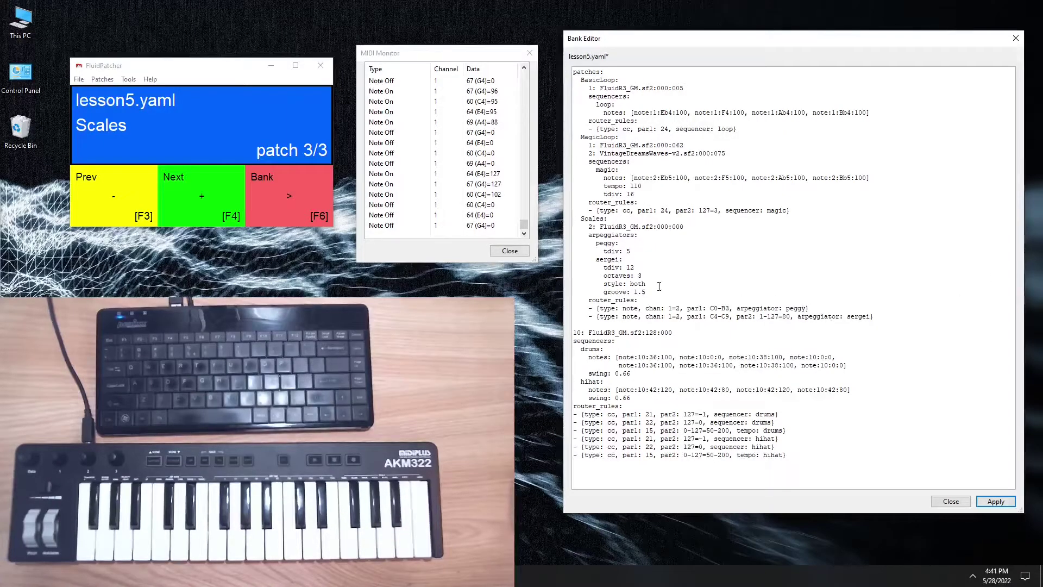
Step: Rewrite sergei's groove value 1.5 as the list [1.5, 1, 1]
key("Left")
key("Left")
key("Left")
type("[")
key("End")
type(", 1")
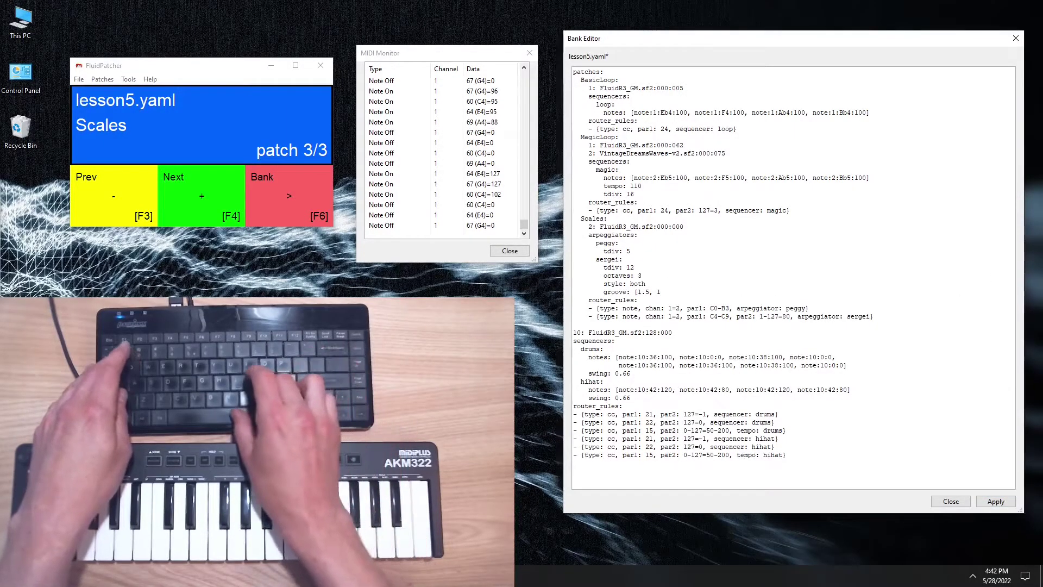
type(", 1]")
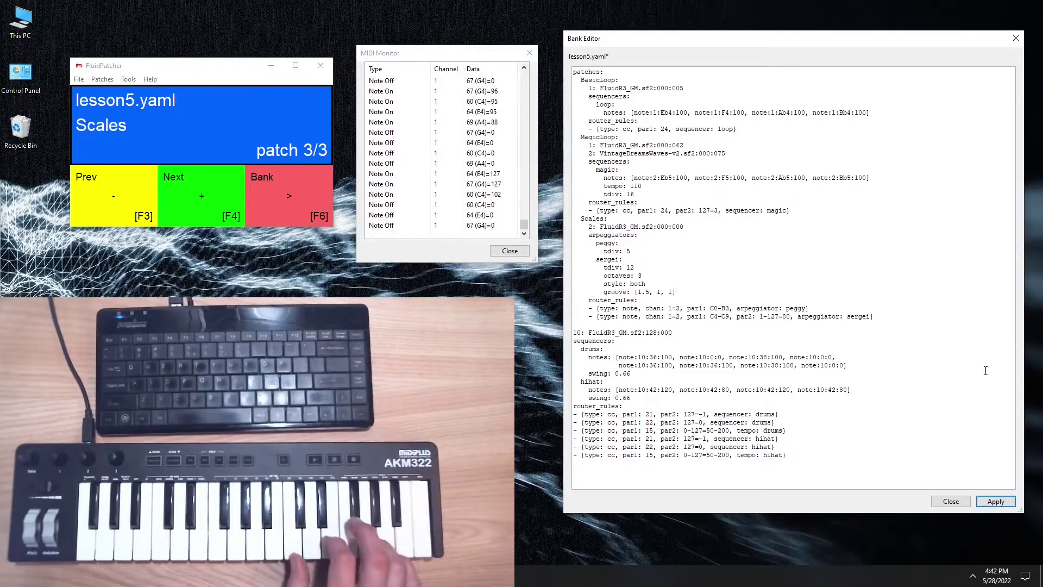